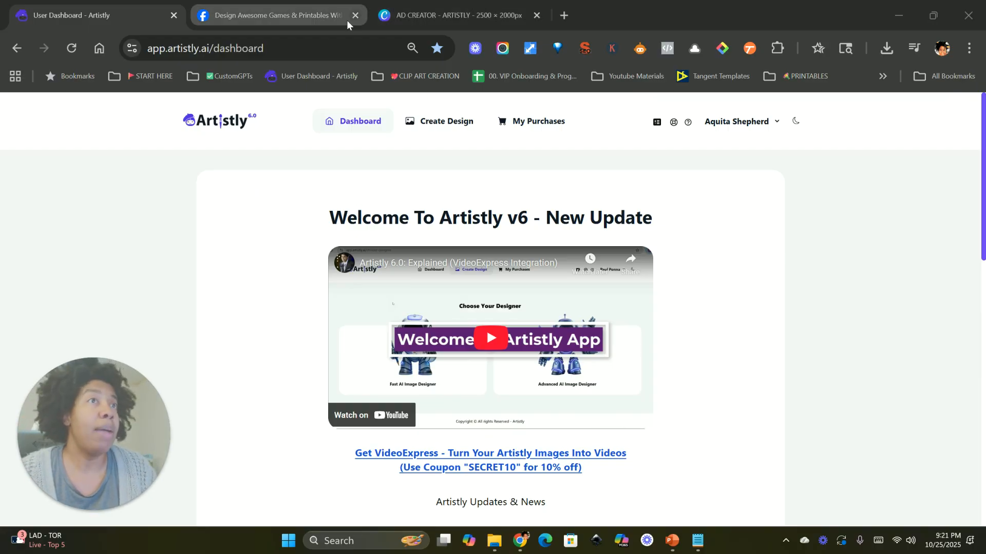
Step: Browse the Facebook group feed and open the illustration of a crowned grandfather with a child holding gifts
click(325, 17)
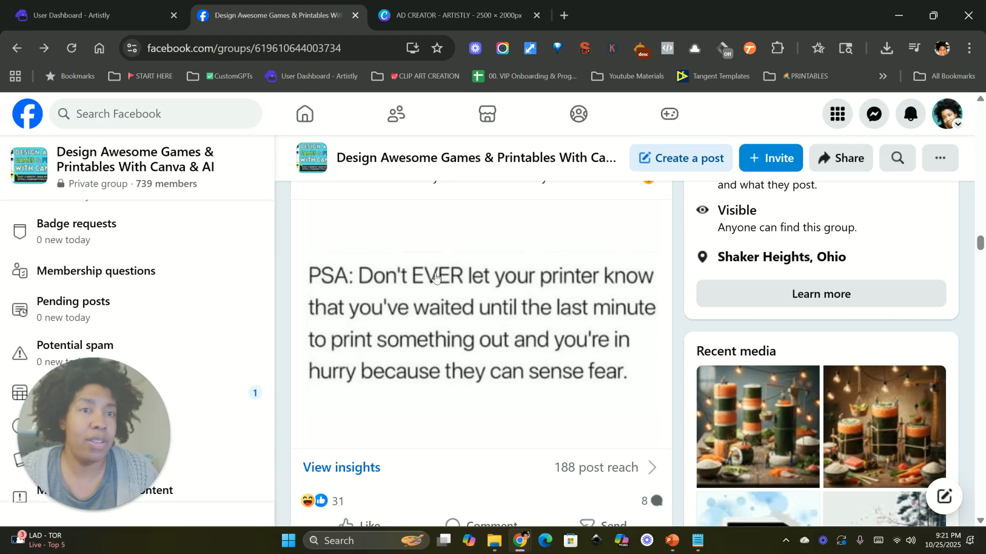
scroll(436, 278, down, 12)
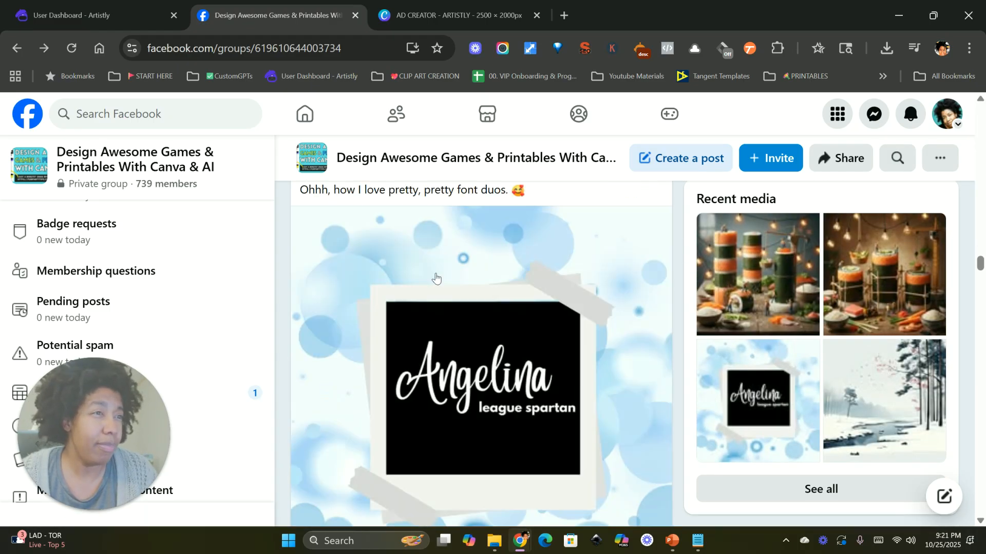
scroll(436, 278, down, 15)
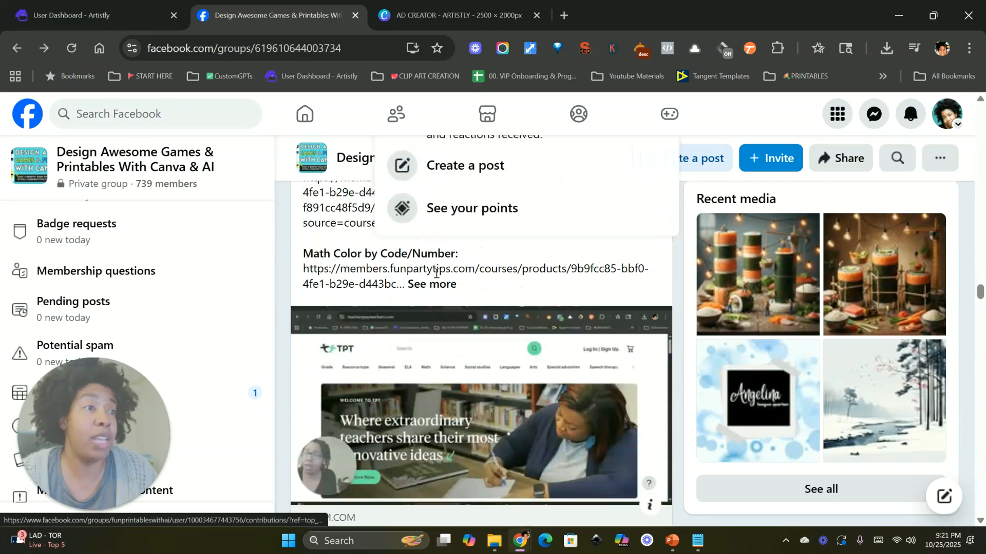
scroll(435, 278, down, 12)
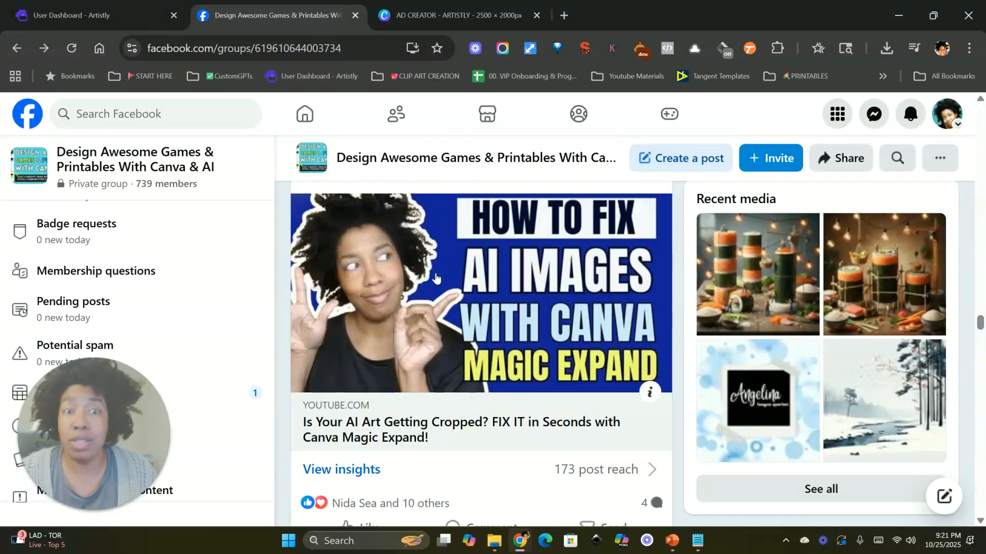
scroll(435, 278, down, 12)
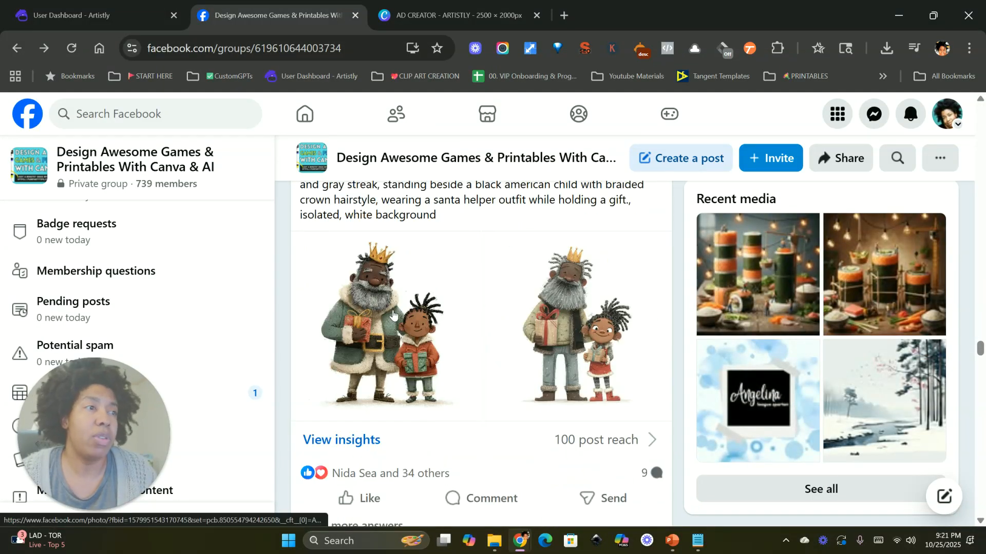
click(556, 310)
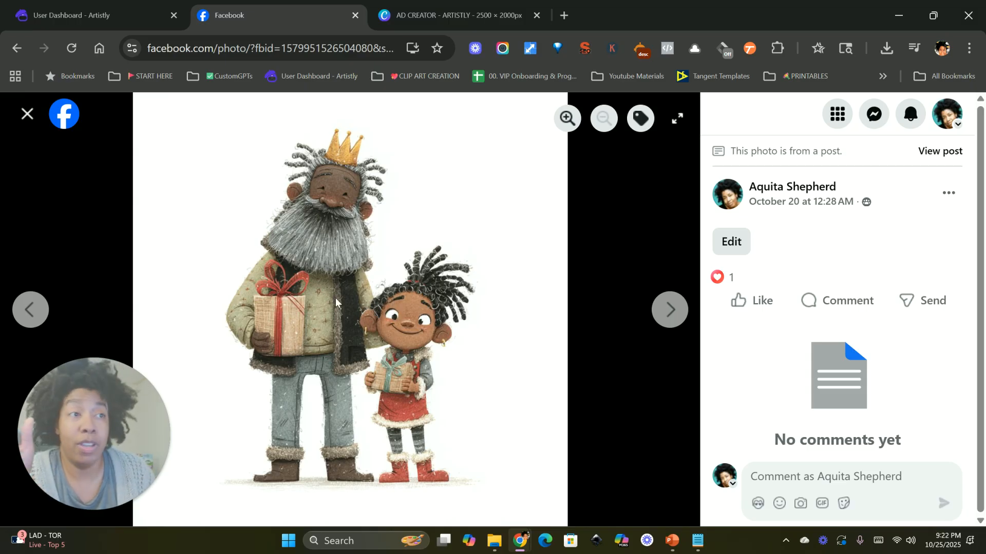
Step: Save the opened image to the Downloads folder
right_click(328, 264)
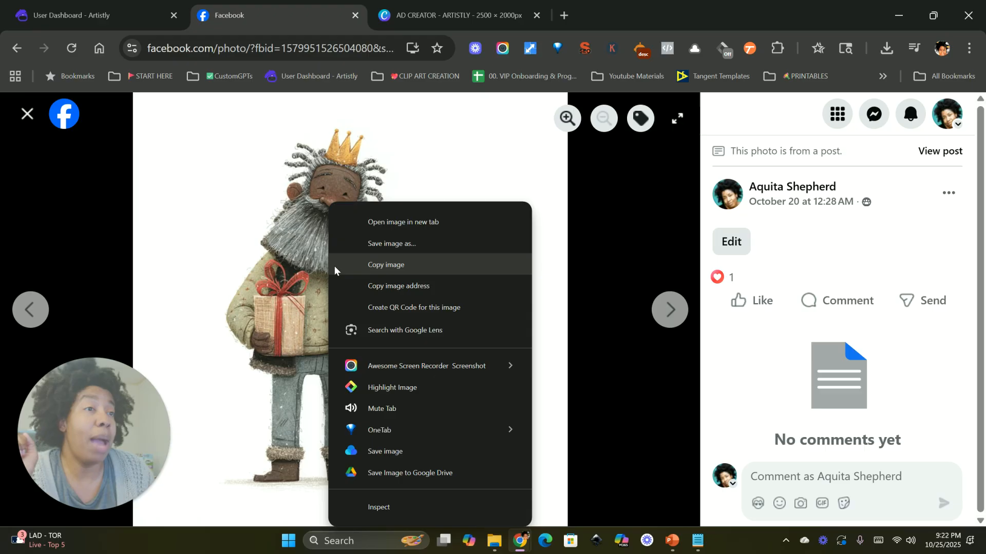
click(398, 248)
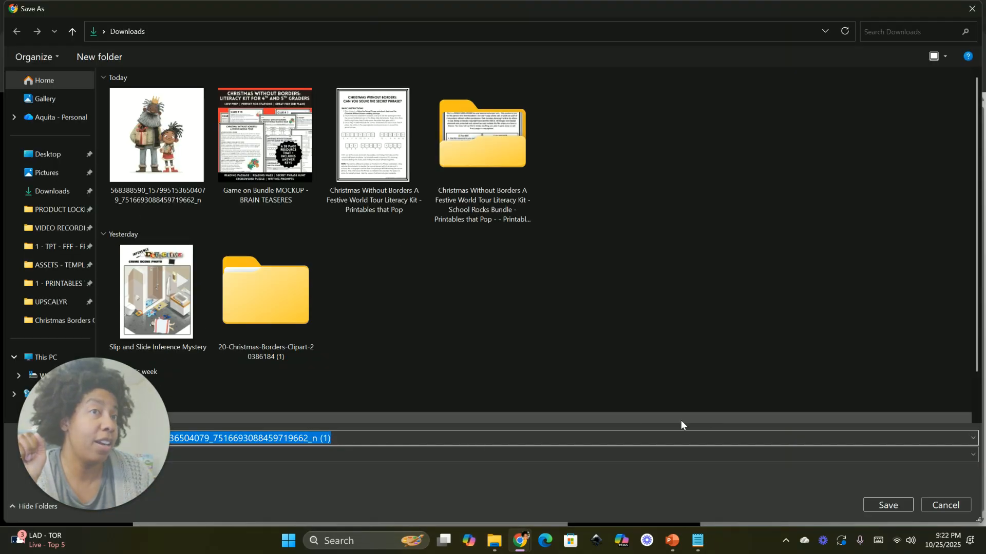
click(886, 507)
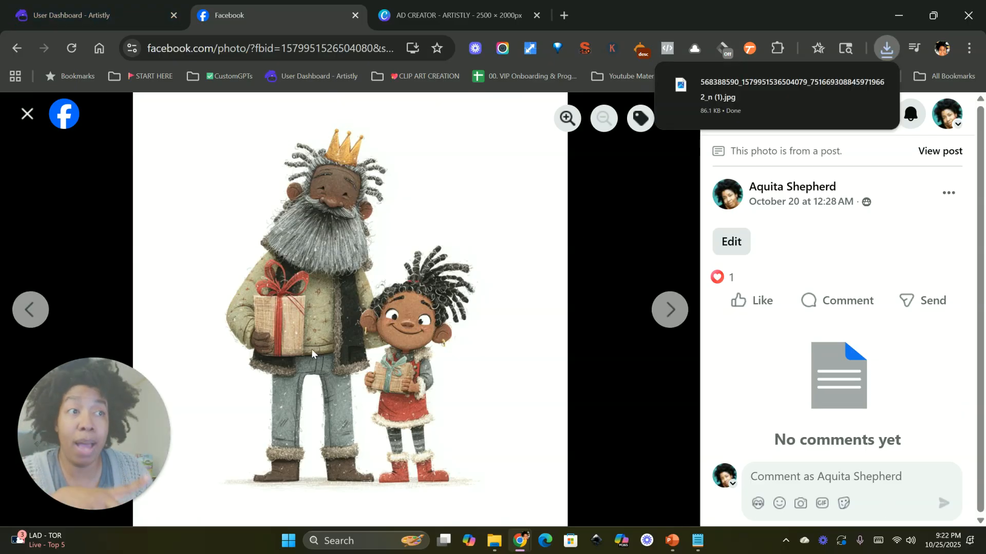
Step: Open the Ad Creator category among the AI Design Agents of the Fast AI Image Designer
click(101, 15)
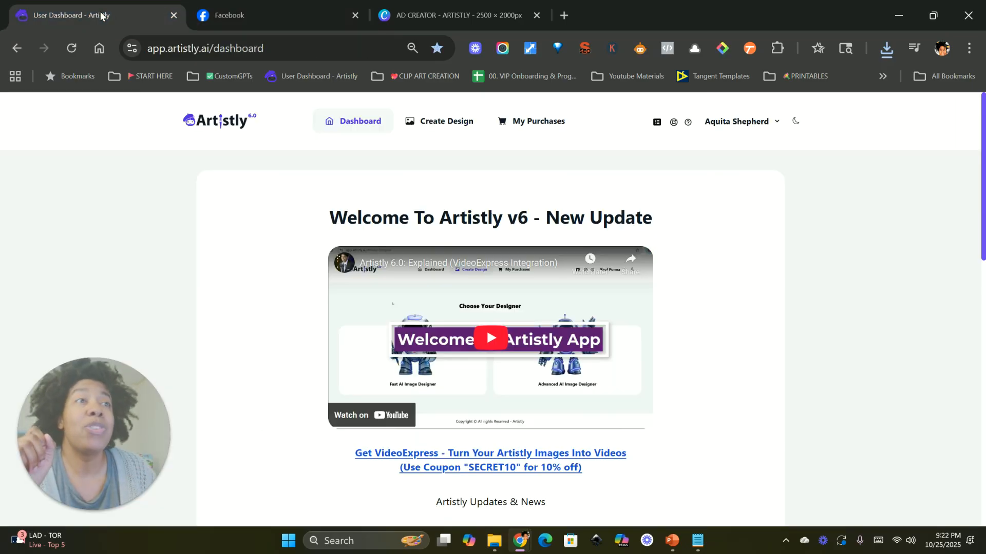
click(438, 124)
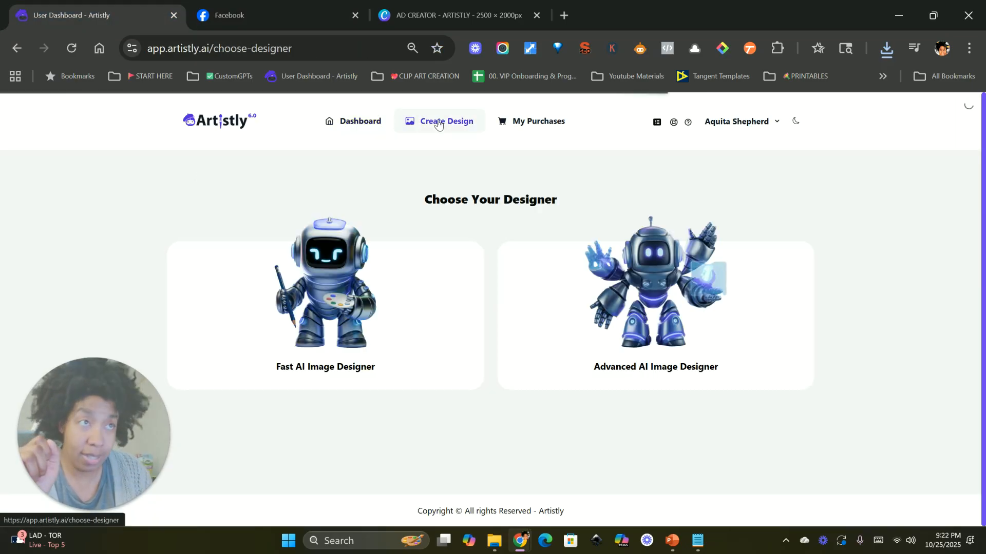
click(344, 302)
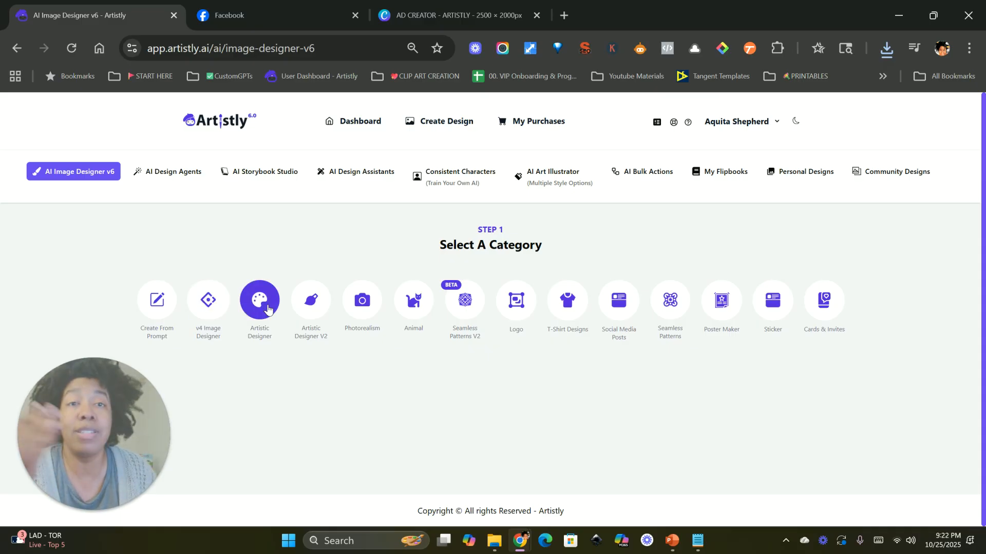
click(158, 175)
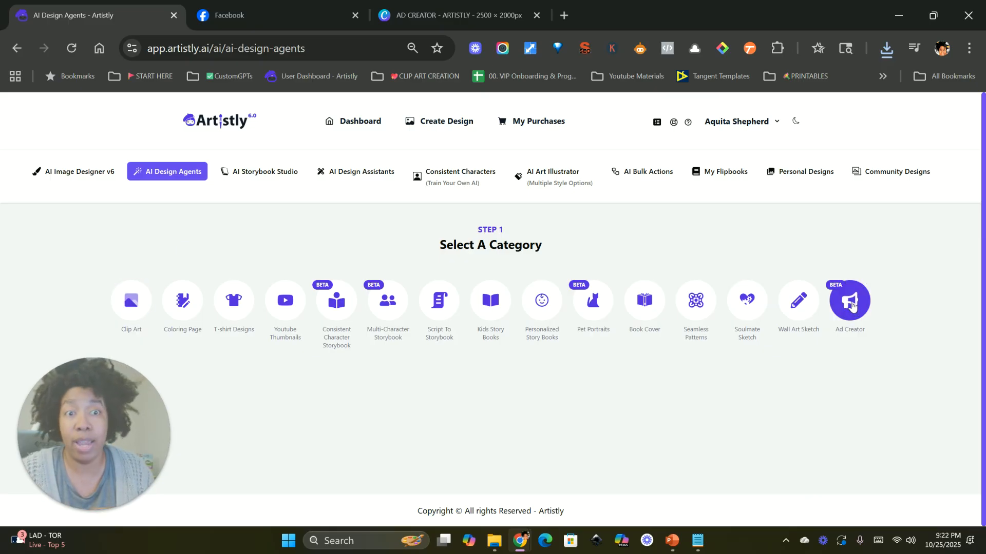
click(851, 302)
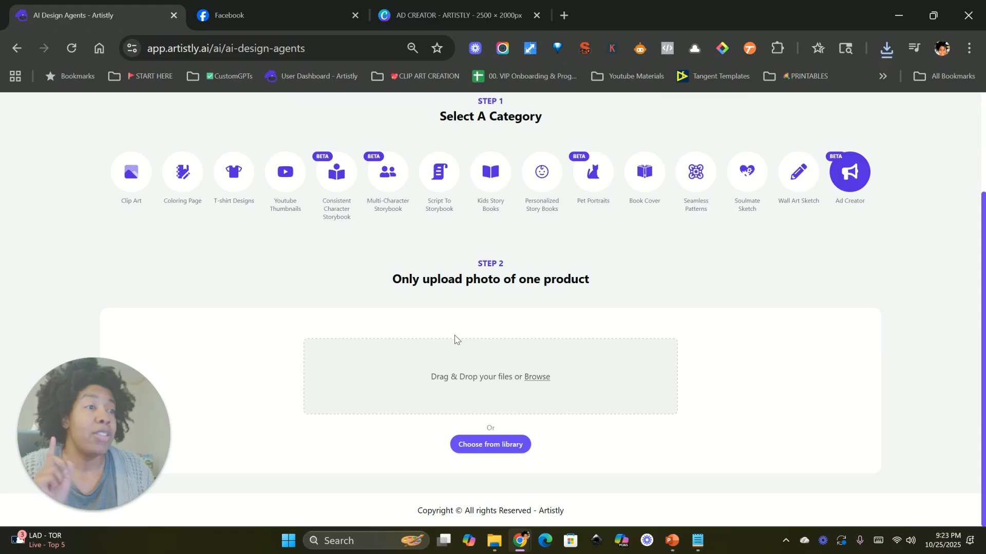
Step: Upload the just-downloaded image as the product photo from the download history
click(888, 48)
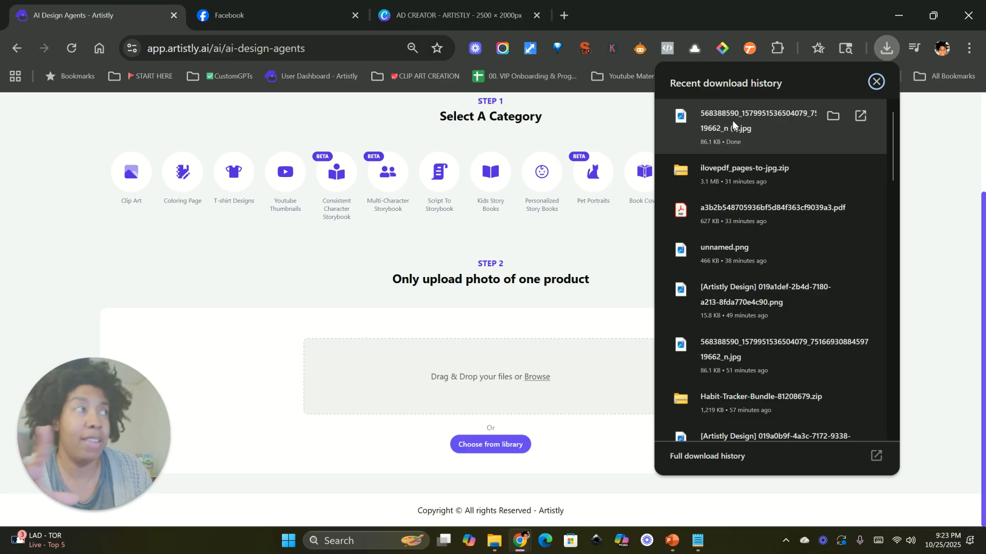
drag(732, 123, 512, 379)
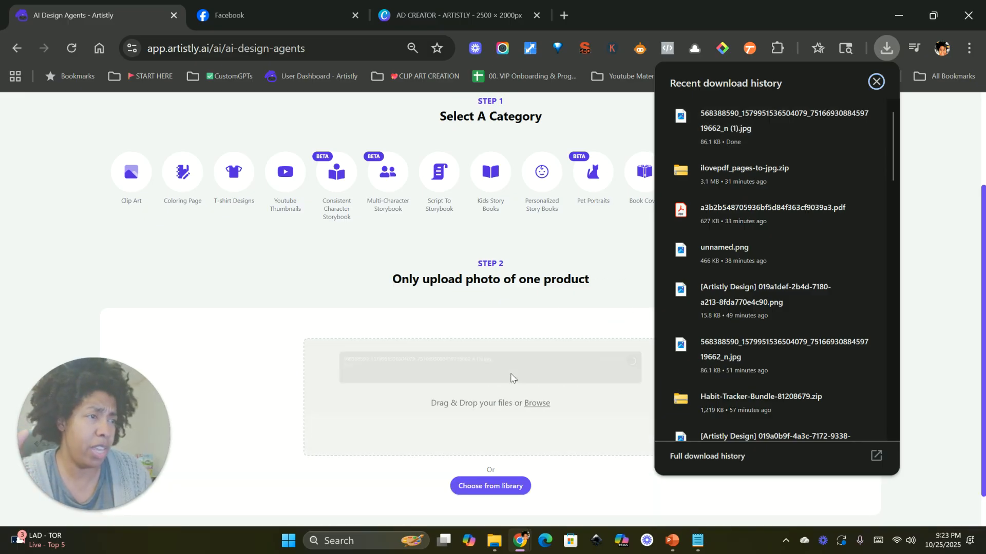
scroll(372, 300, down, 1)
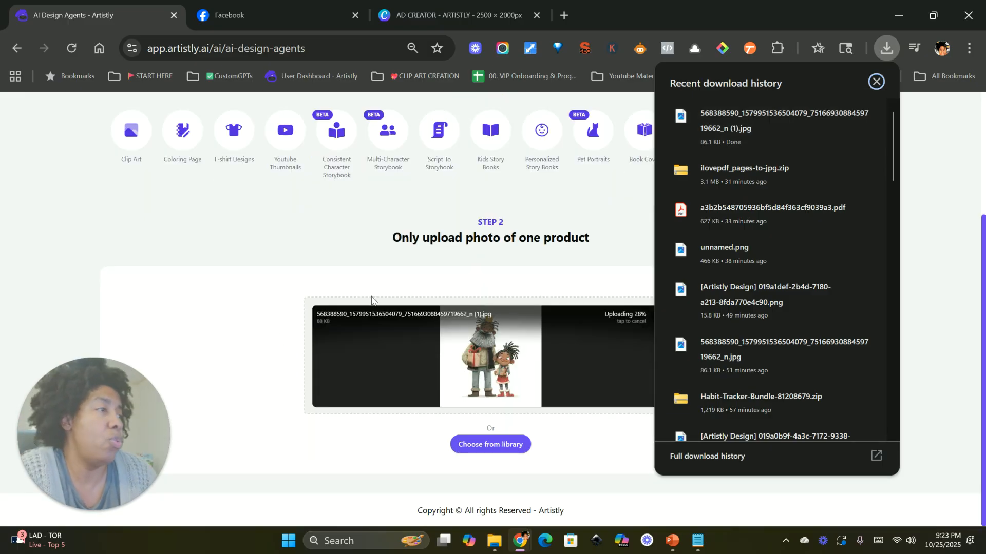
click(261, 279)
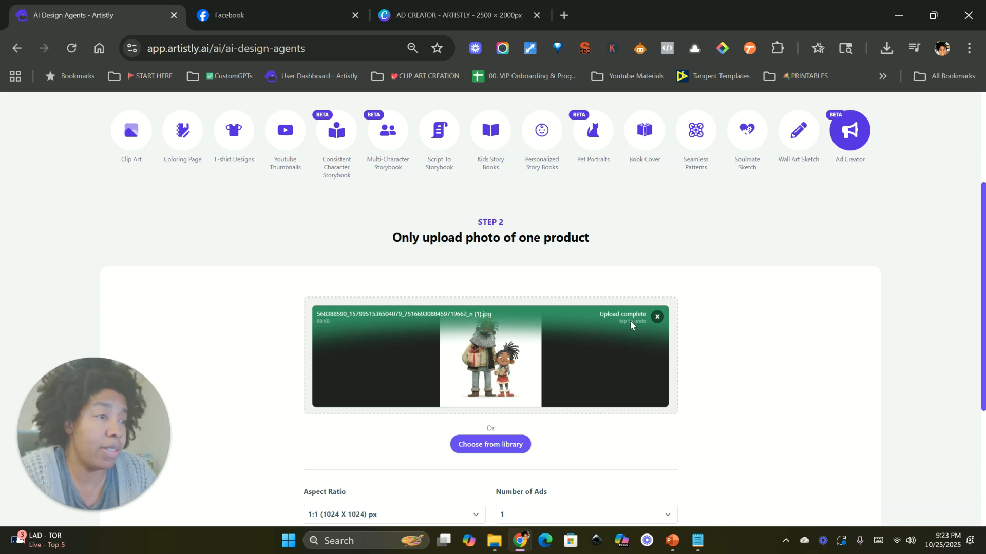
Step: Set the number of ads to 4
scroll(583, 373, down, 4)
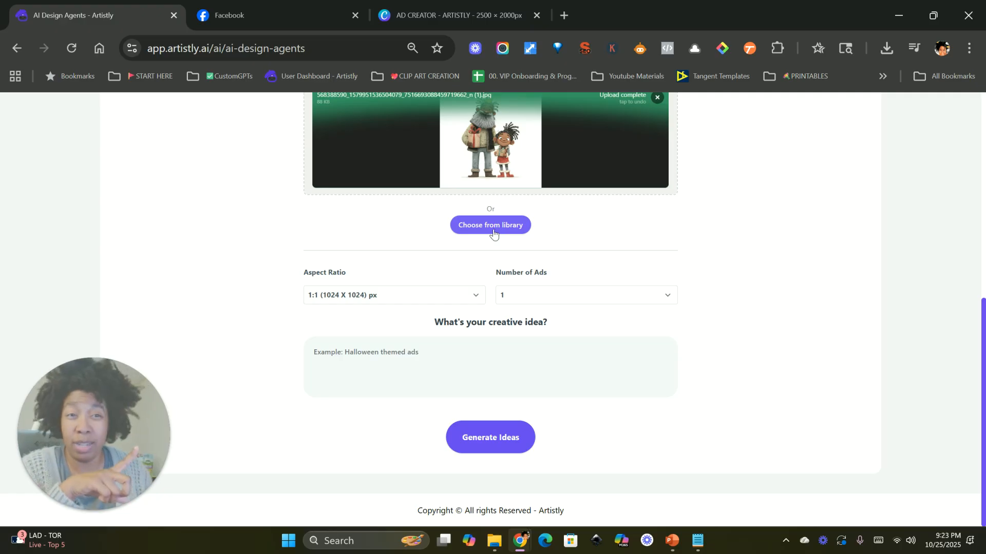
scroll(506, 267, up, 6)
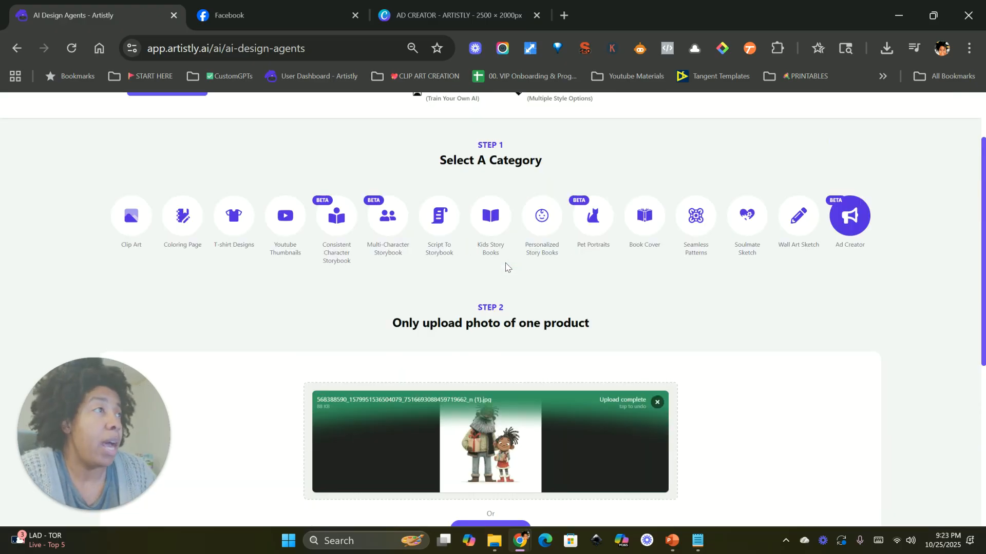
scroll(506, 267, up, 2)
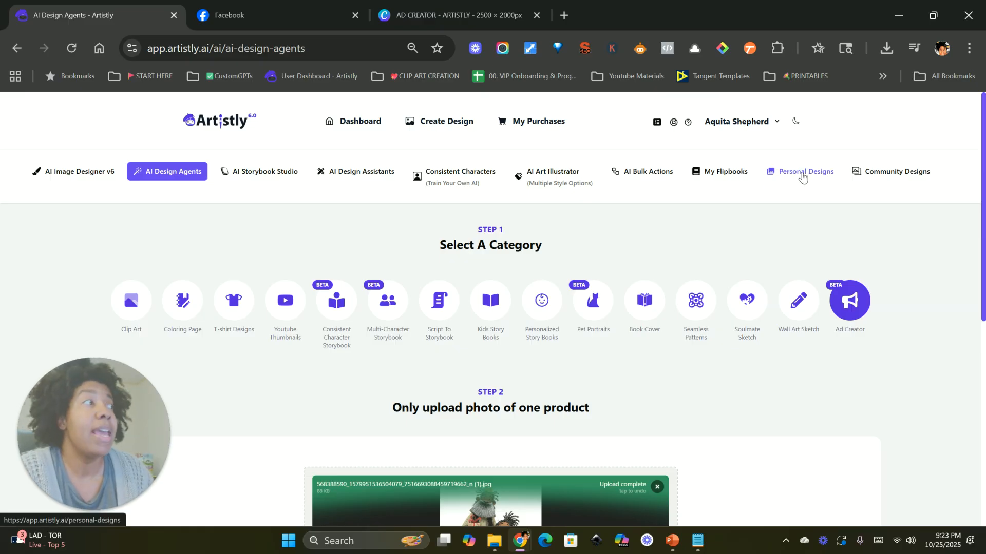
scroll(528, 372, down, 2)
scroll(529, 372, down, 4)
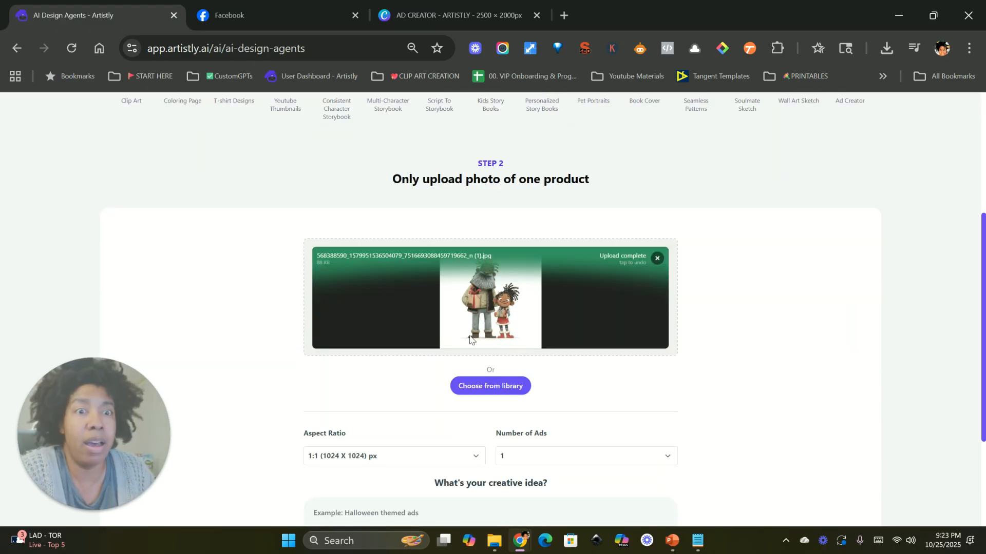
scroll(389, 361, down, 2)
scroll(436, 359, down, 2)
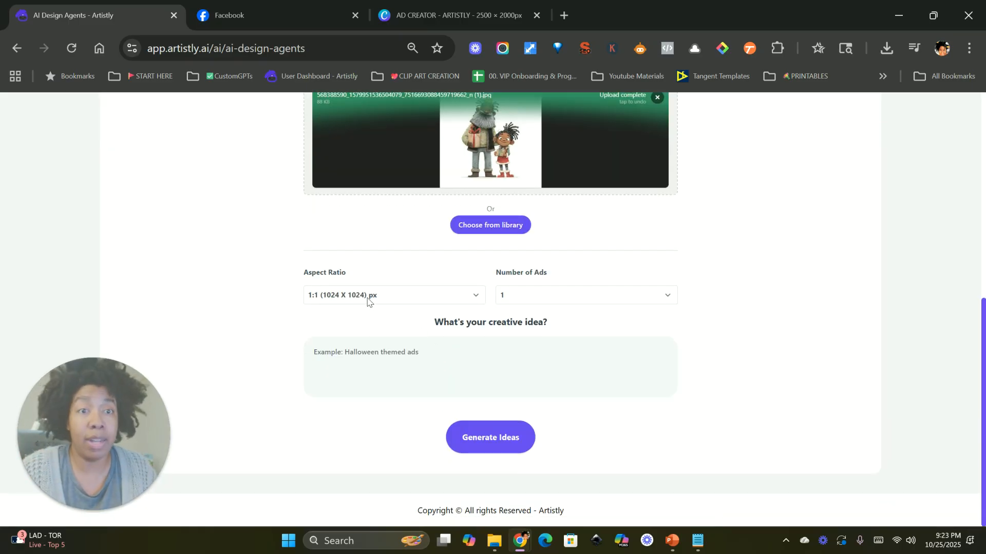
click(561, 302)
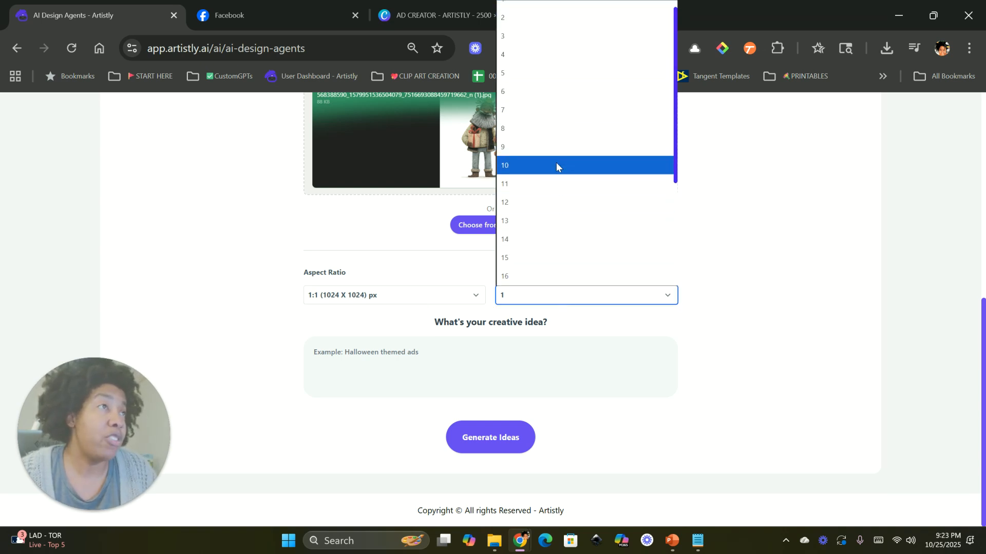
click(528, 54)
Step: Enter the creative idea "a Christmas themed ad with the image on a card with a backdrop of a bright, yet rustic house decorated for Christmas"
click(436, 344)
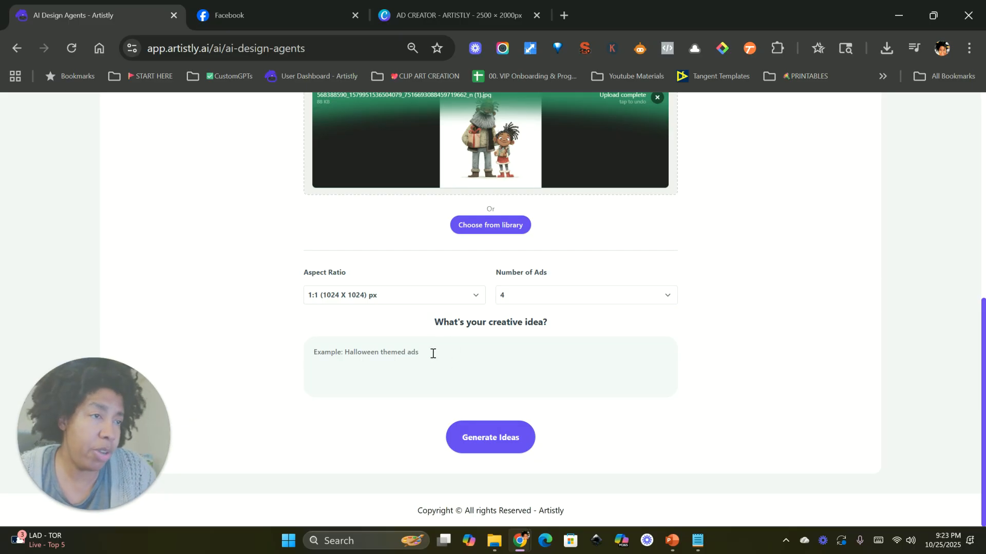
text(a Christmas themed a)
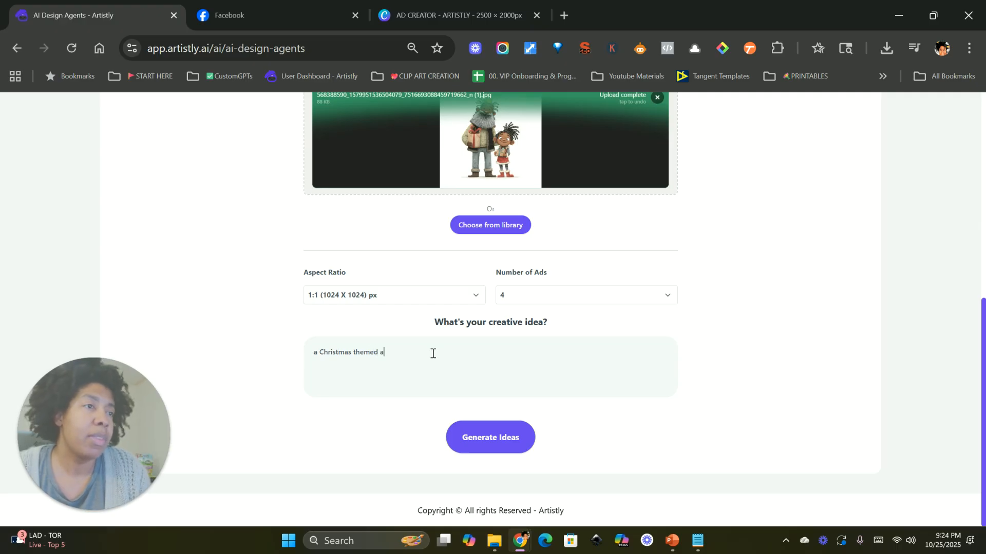
text(d)
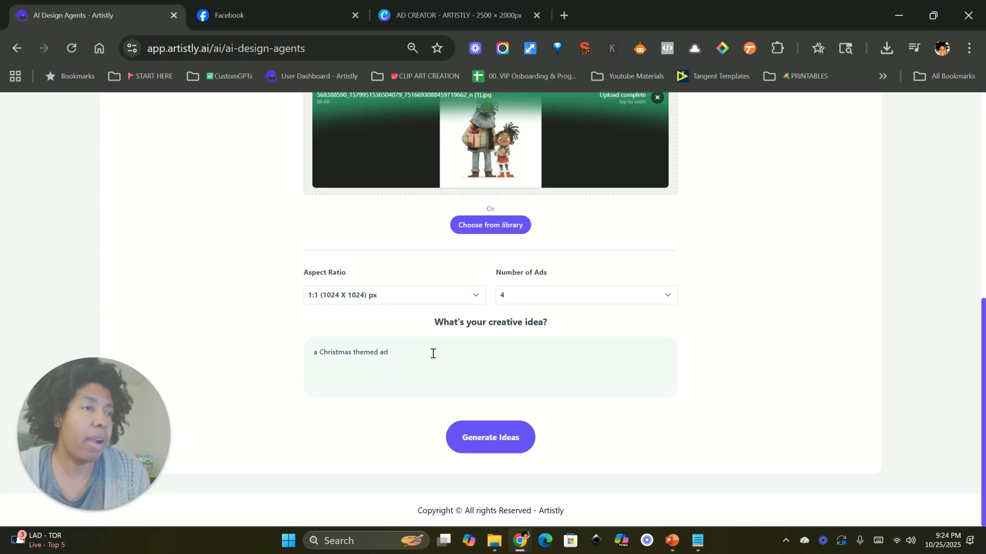
text( on with the image on a )
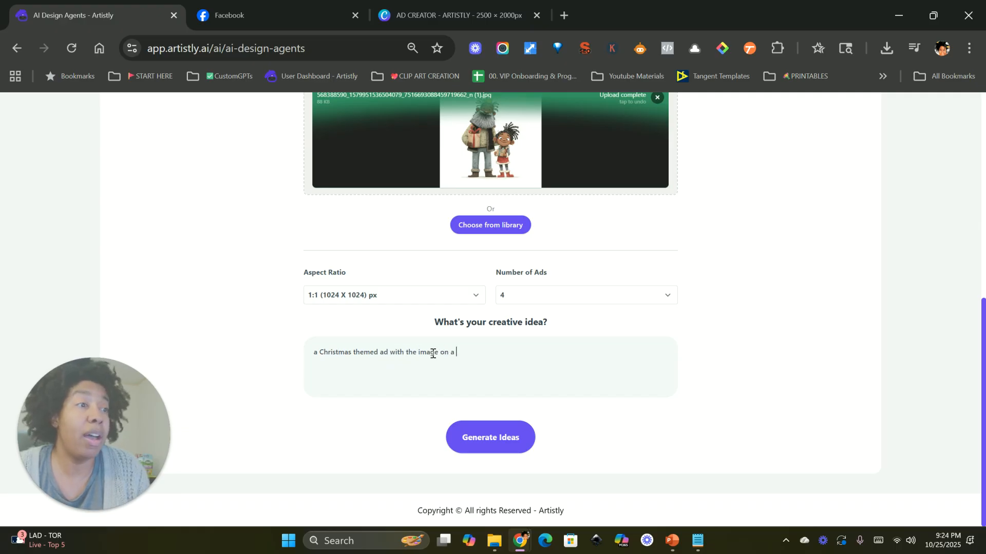
text(card in )
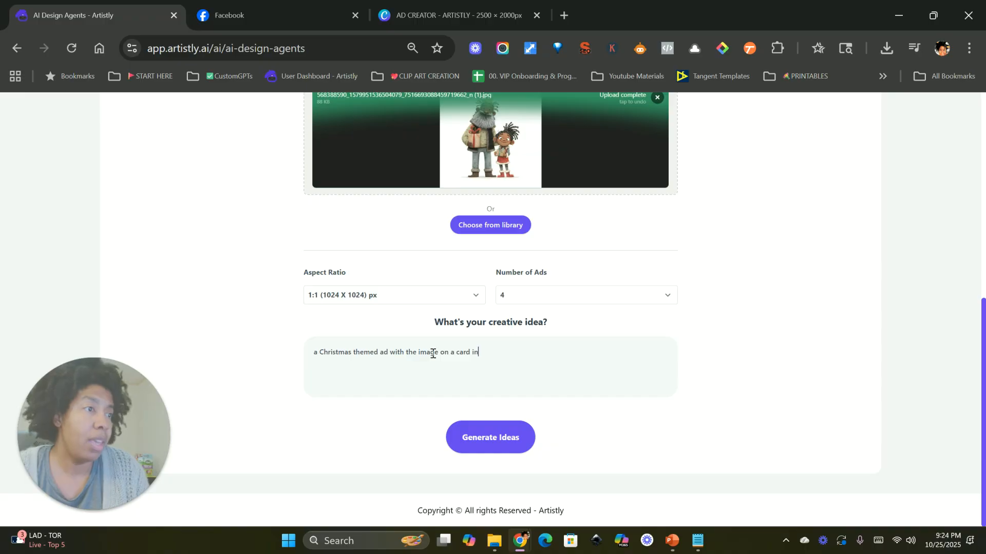
text(with a backdrop )
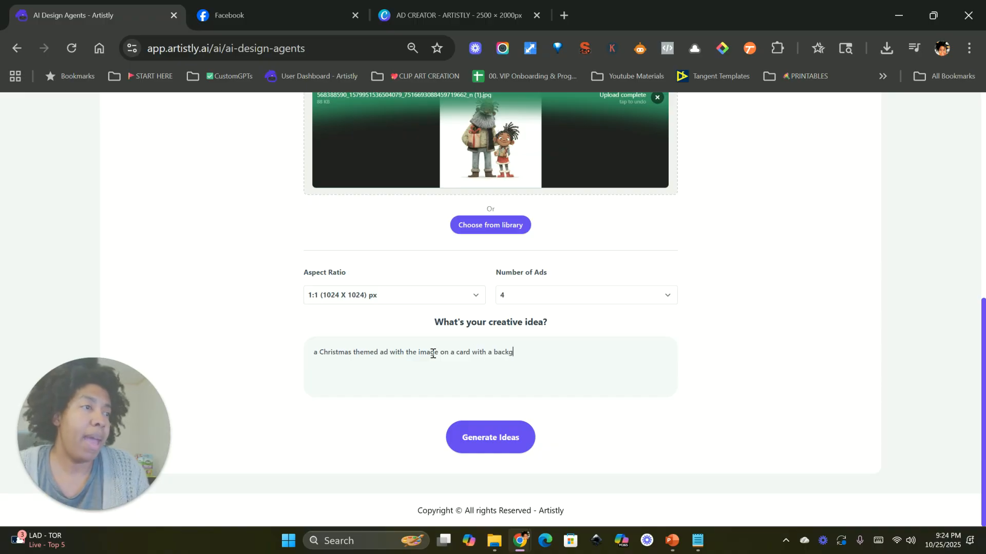
text(of a bright, yet rusti)
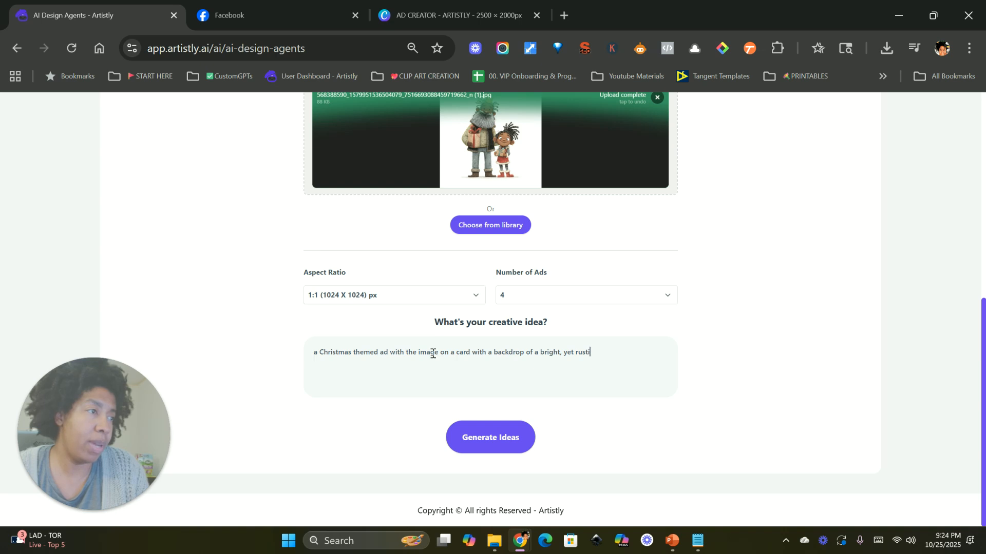
text(c house decorate)
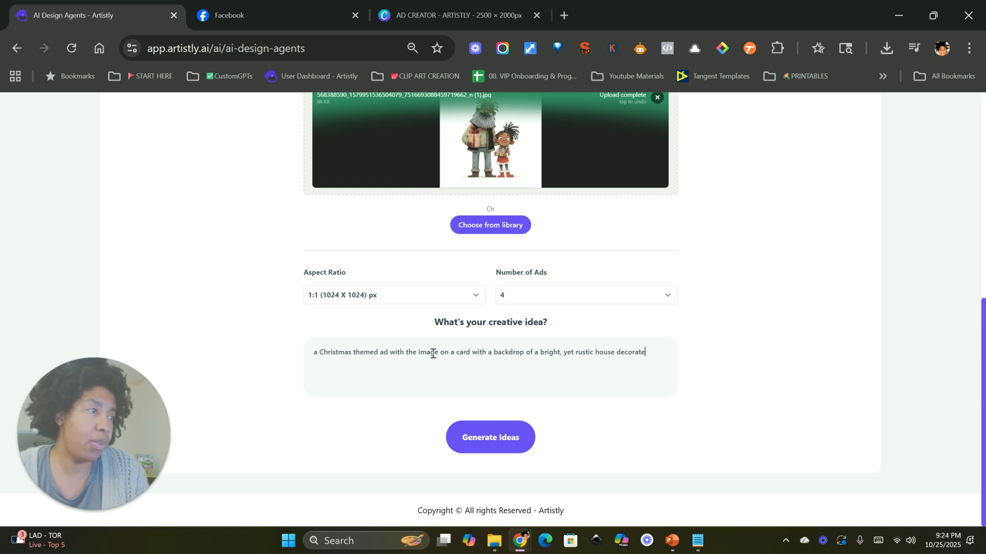
text(d for Christmas)
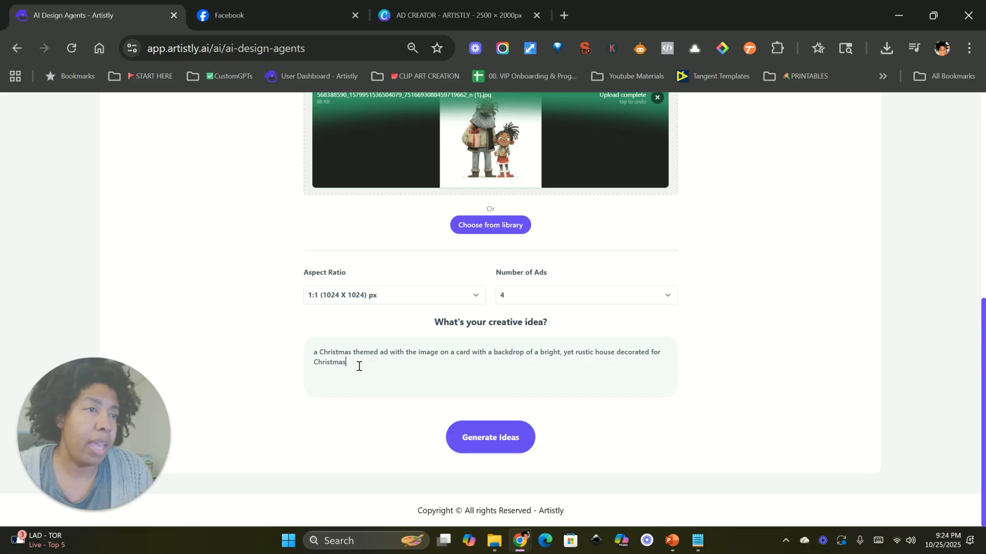
text(. Below the image i)
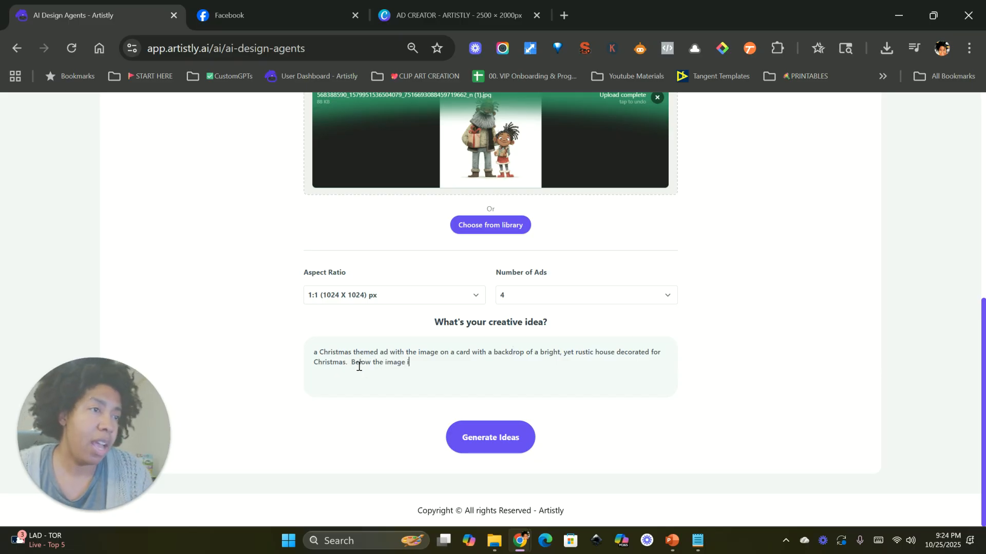
text(s the text "Mery )
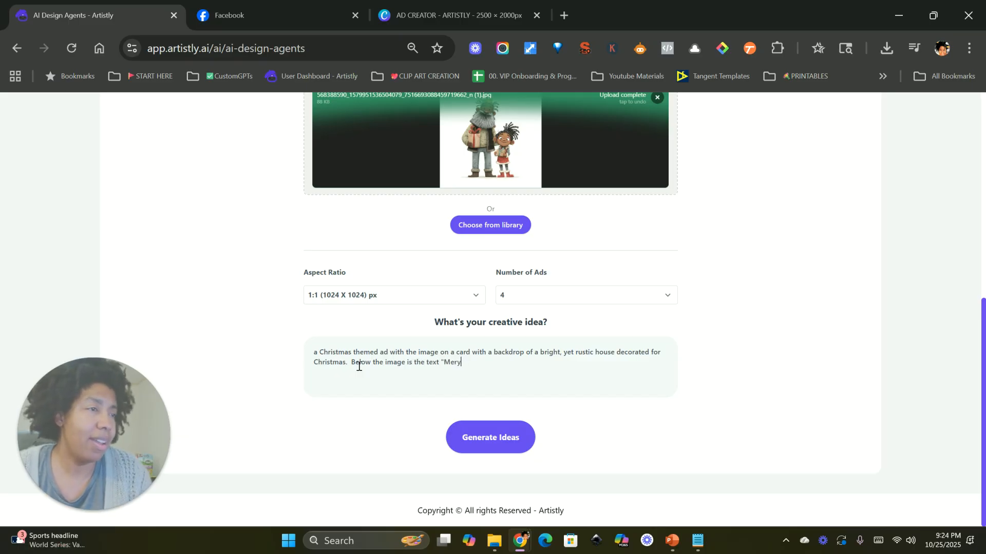
text(Christmas" in elegant, beautiful script)
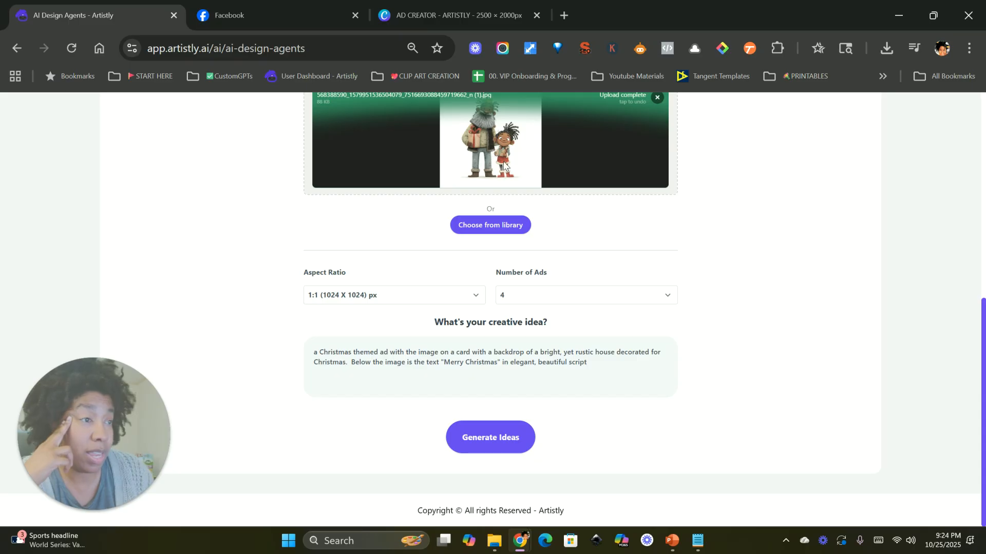
Step: Edit the creative idea to read "Christmas card" and add "with fairy light" after "decorated for Christmas"
click(457, 352)
Step: Extend the creative idea with: Below the image is the text "Merry Christmas" in elegant, beautiful script
text(Christmas)
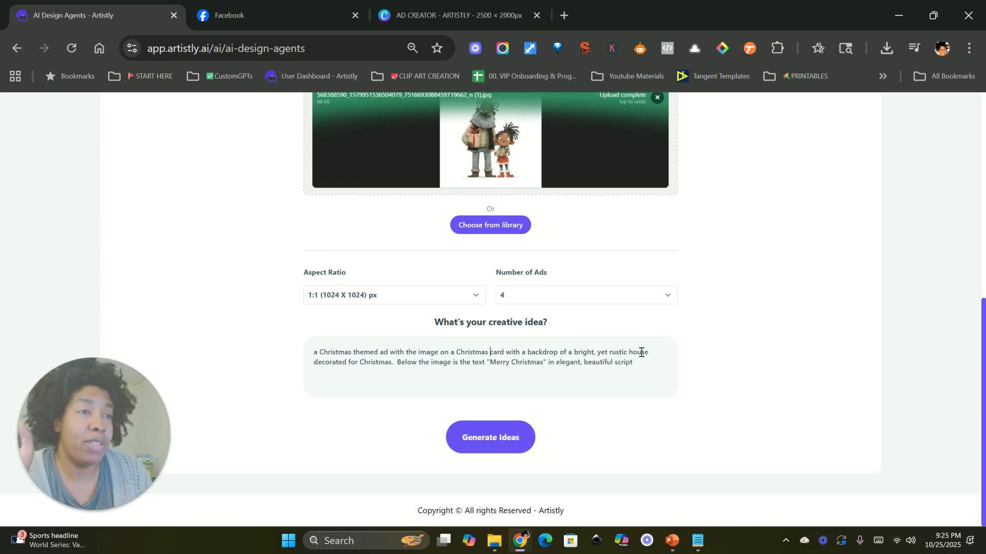
click(393, 362)
text(with fairy)
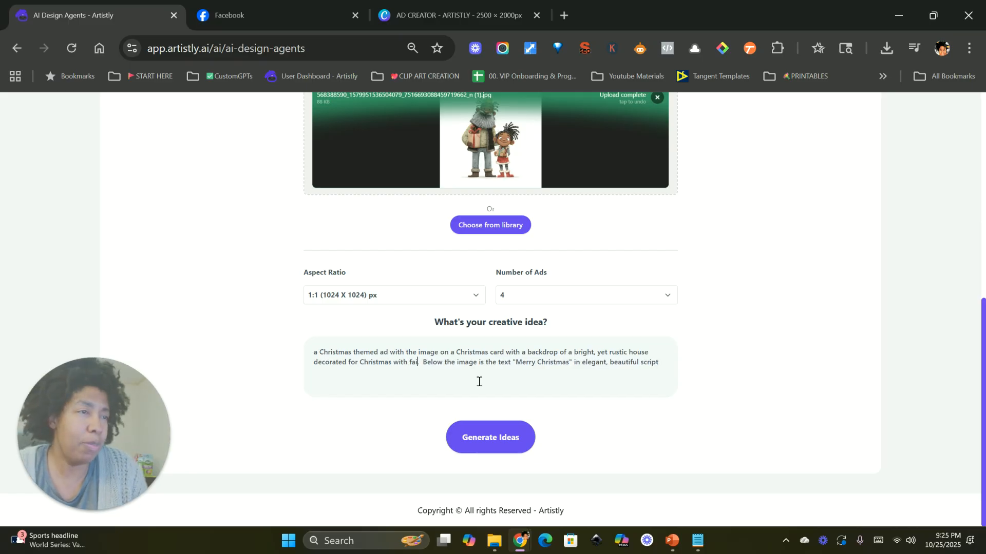
text( light.)
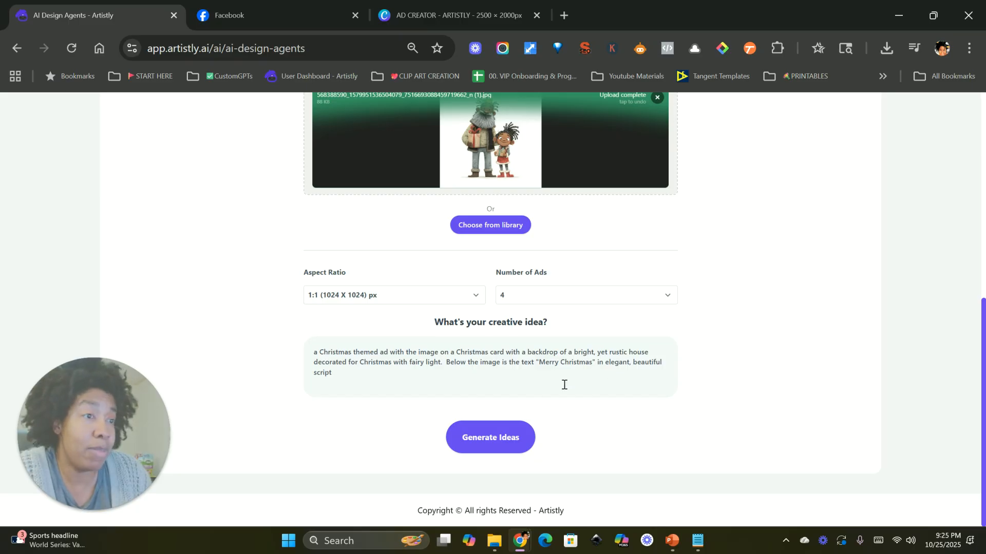
Step: Generate the ad ideas and then generate the images from them
click(494, 441)
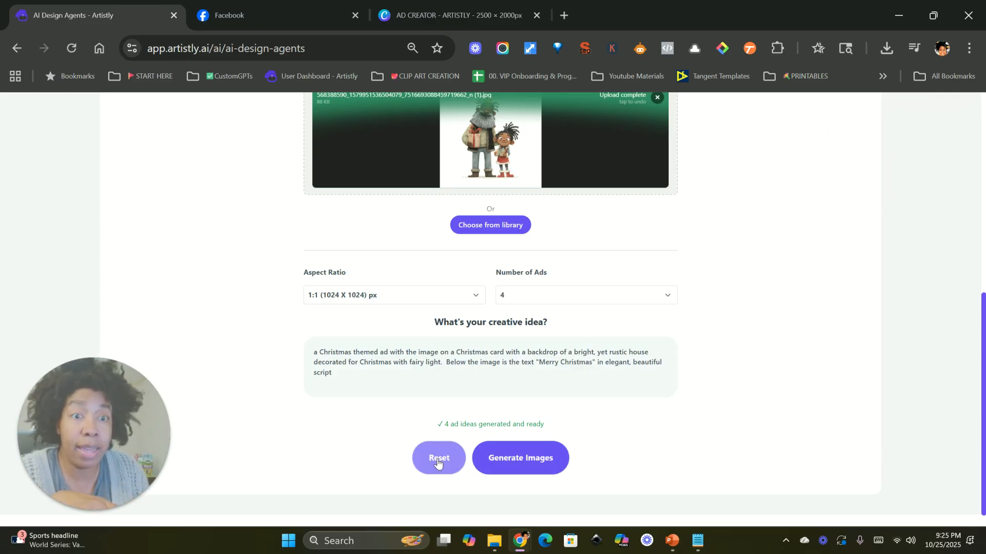
click(535, 459)
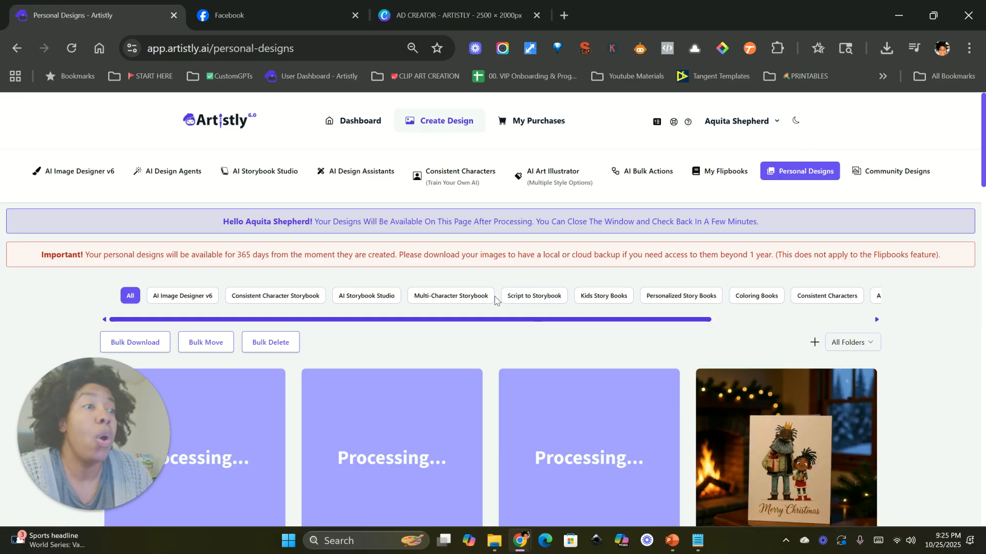
Step: Open the fireplace Christmas card design to inspect its details and design prompt
scroll(452, 298, right, 4)
drag(984, 121, 985, 135)
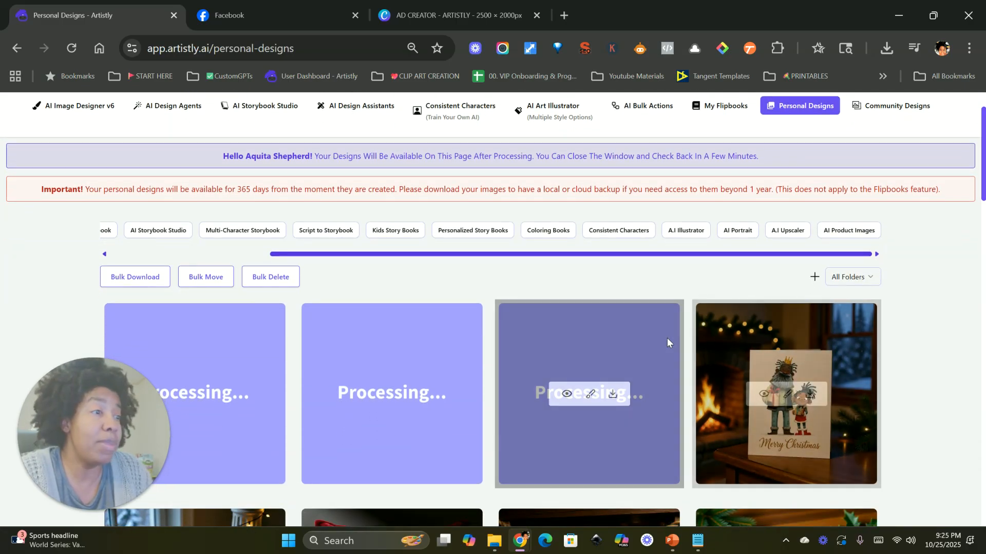
click(764, 394)
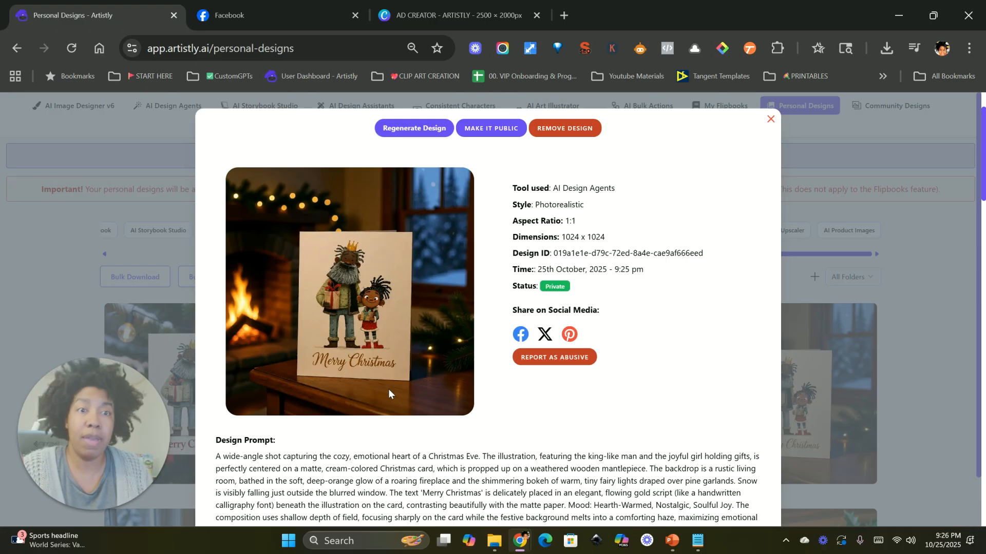
scroll(393, 464, down, 1)
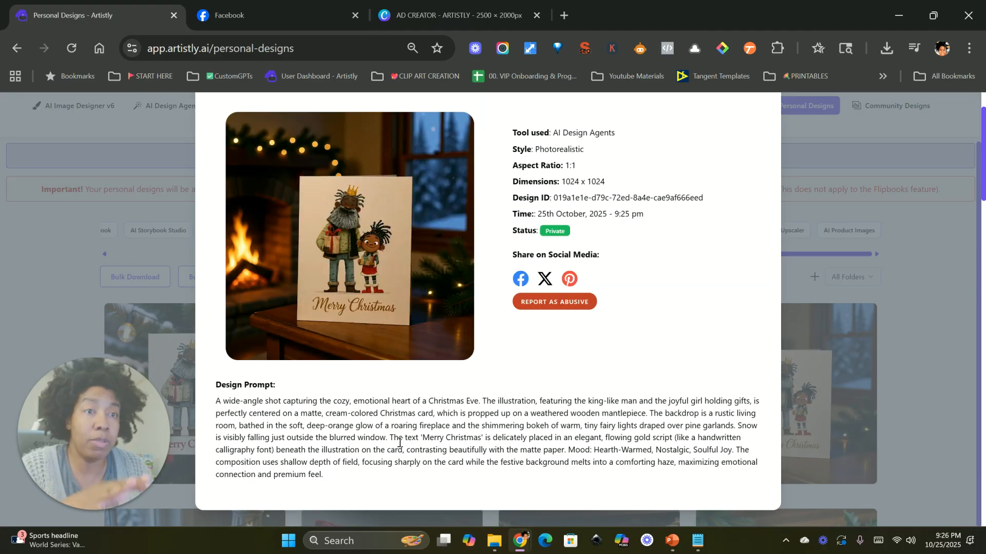
scroll(400, 445, up, 1)
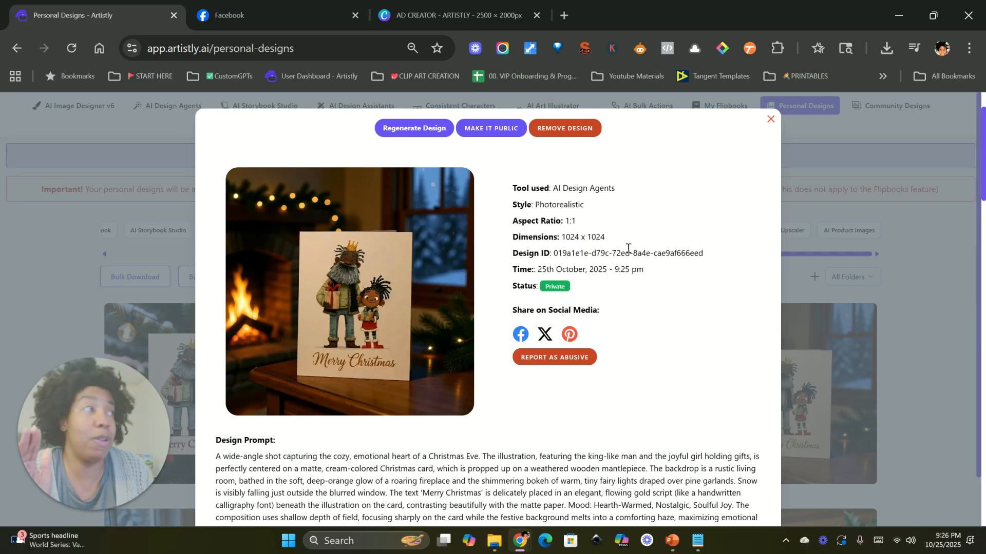
click(771, 121)
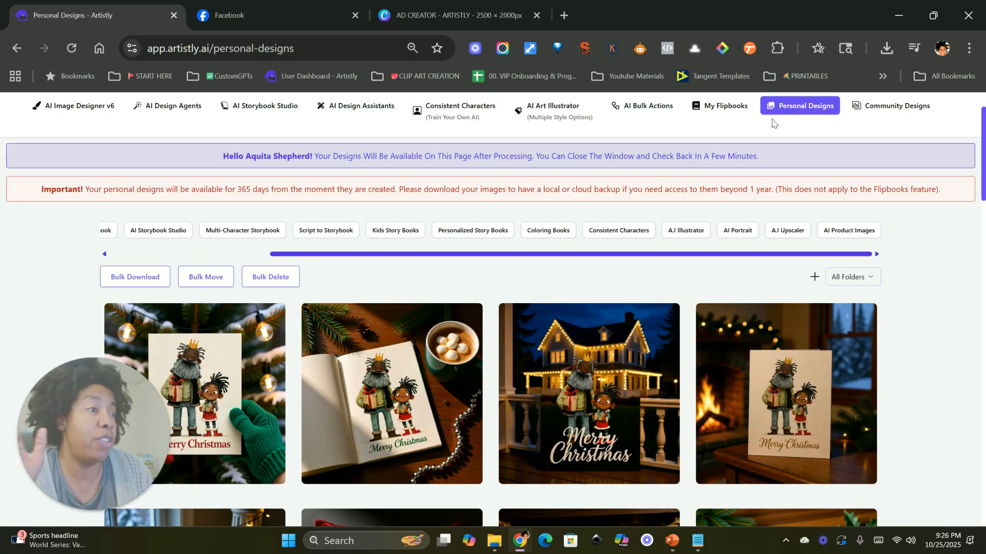
Step: Preview the porch house, open book with cocoa, and mittens card designs with their prompts
scroll(609, 298, down, 1)
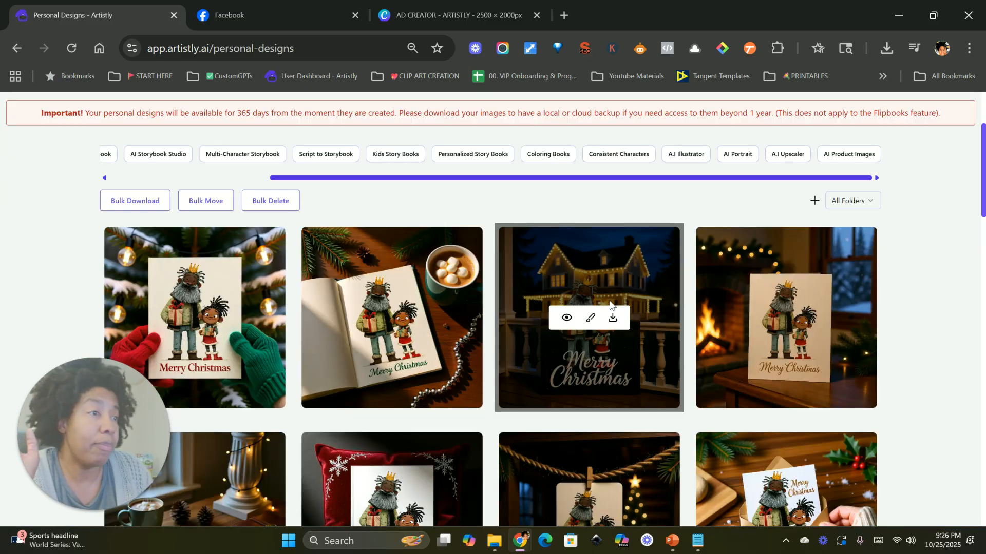
click(567, 318)
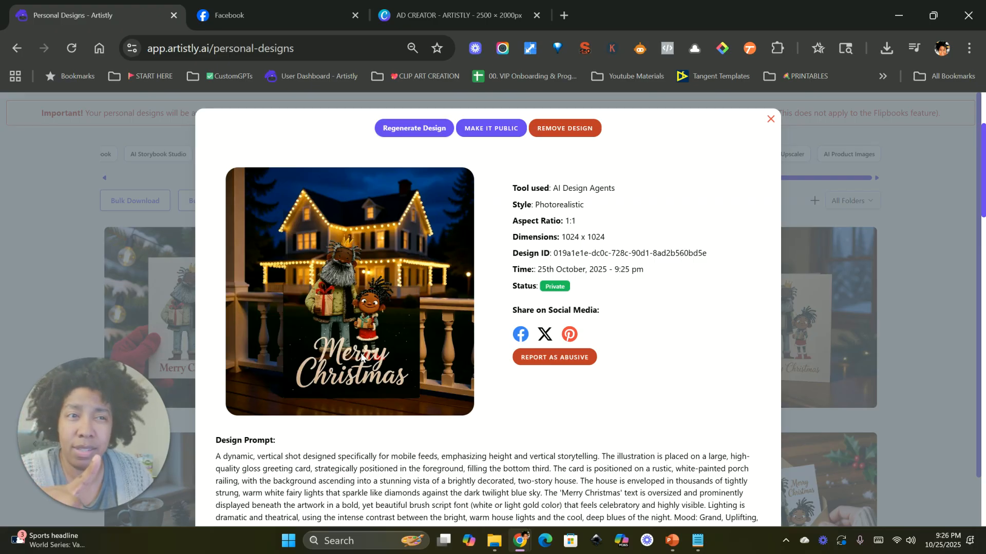
scroll(455, 382, down, 1)
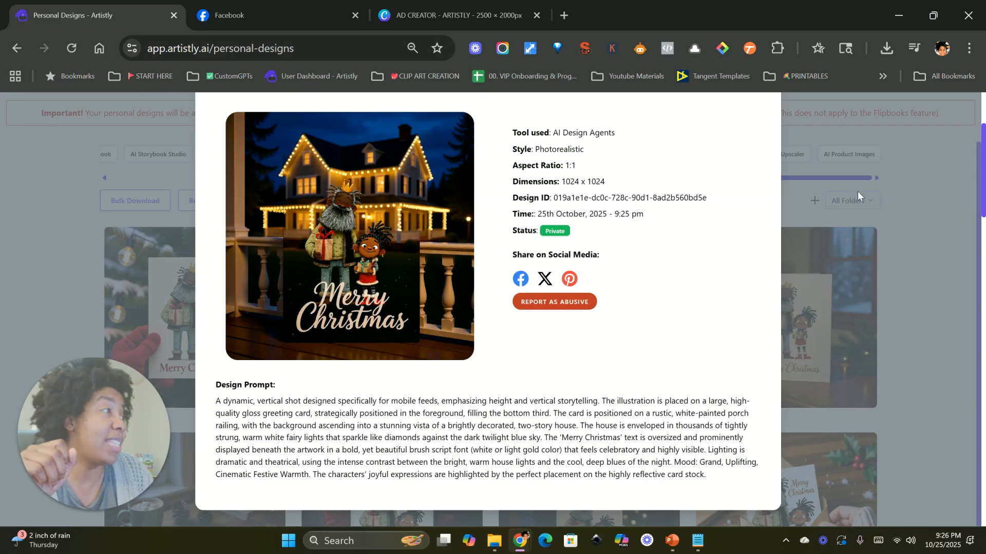
scroll(772, 135, up, 1)
click(767, 126)
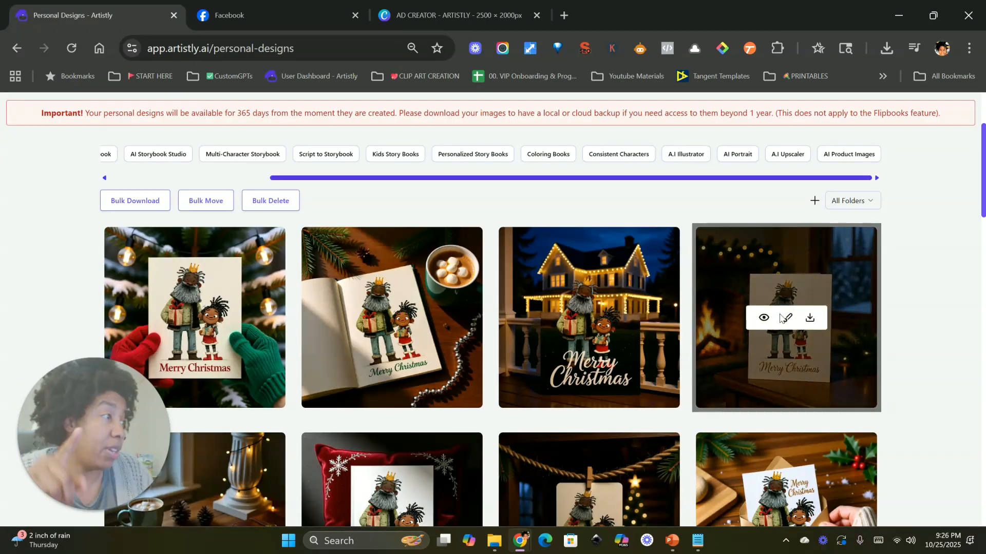
click(367, 318)
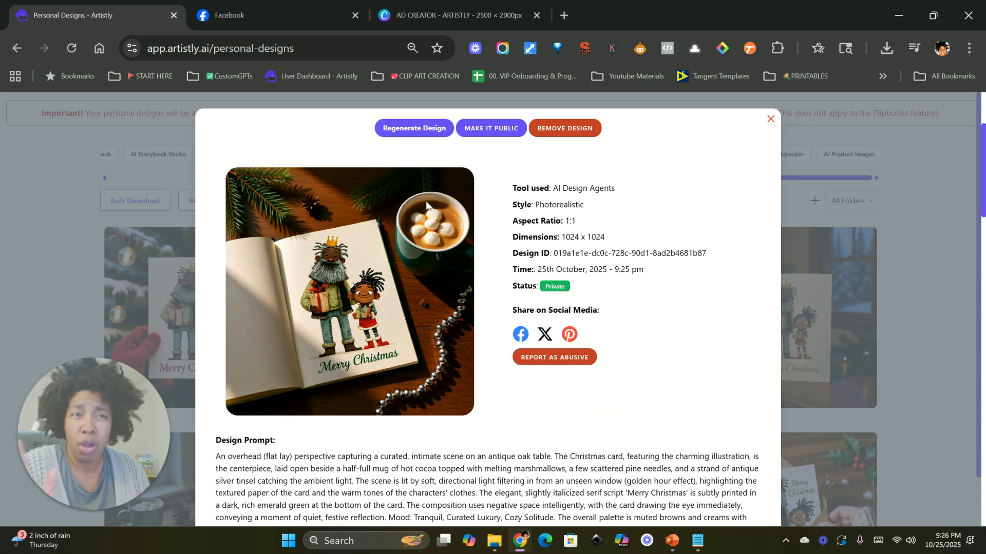
click(771, 120)
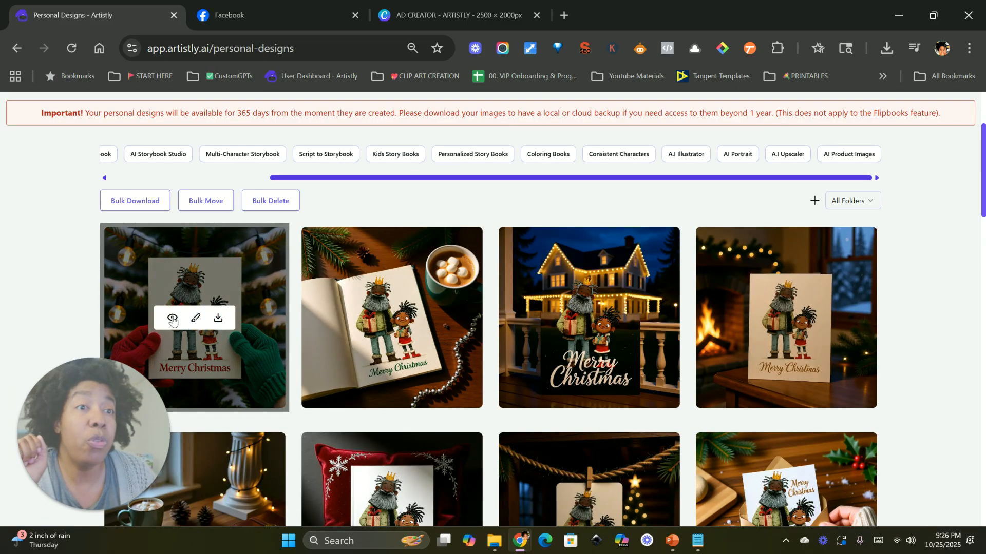
click(171, 316)
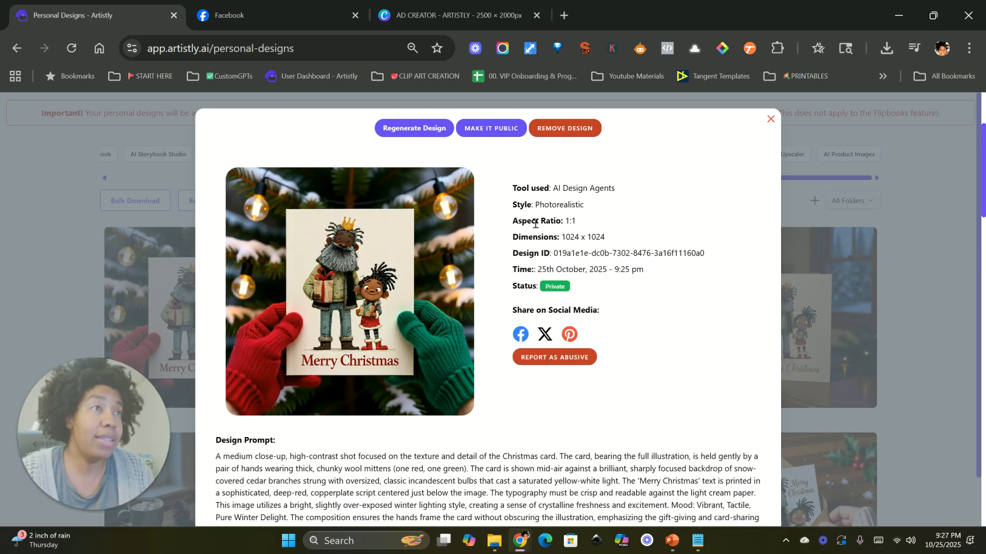
click(768, 118)
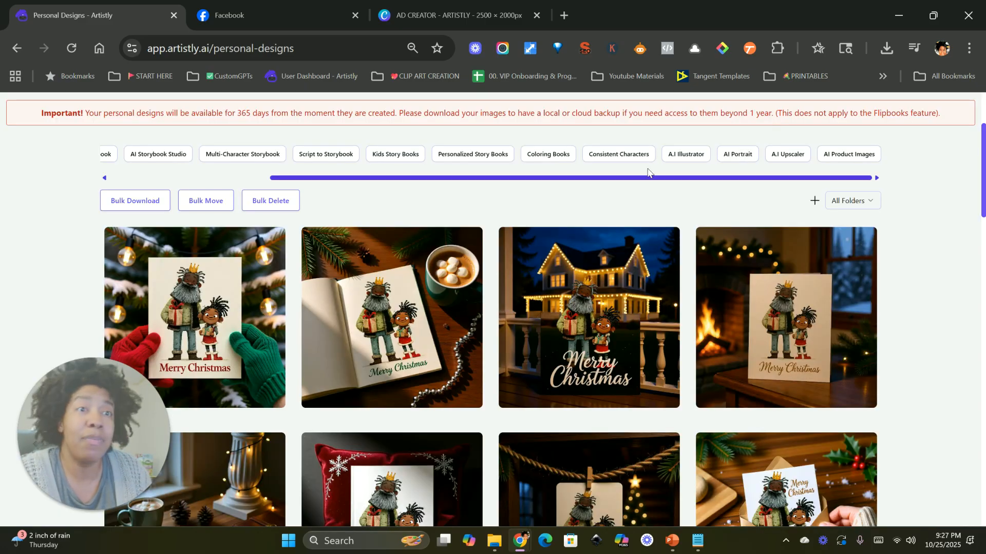
Step: Download the fireplace Christmas card design
click(218, 319)
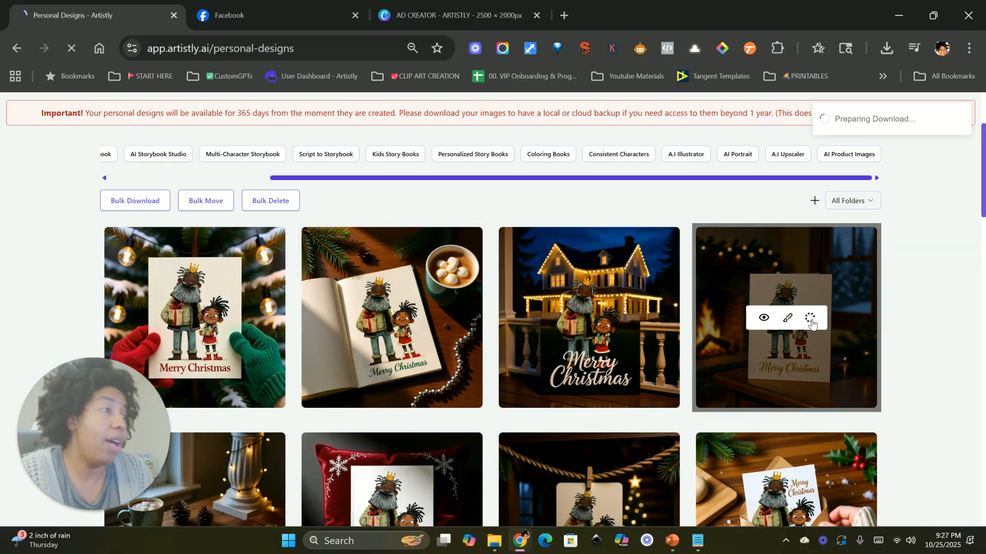
scroll(636, 362, down, 2)
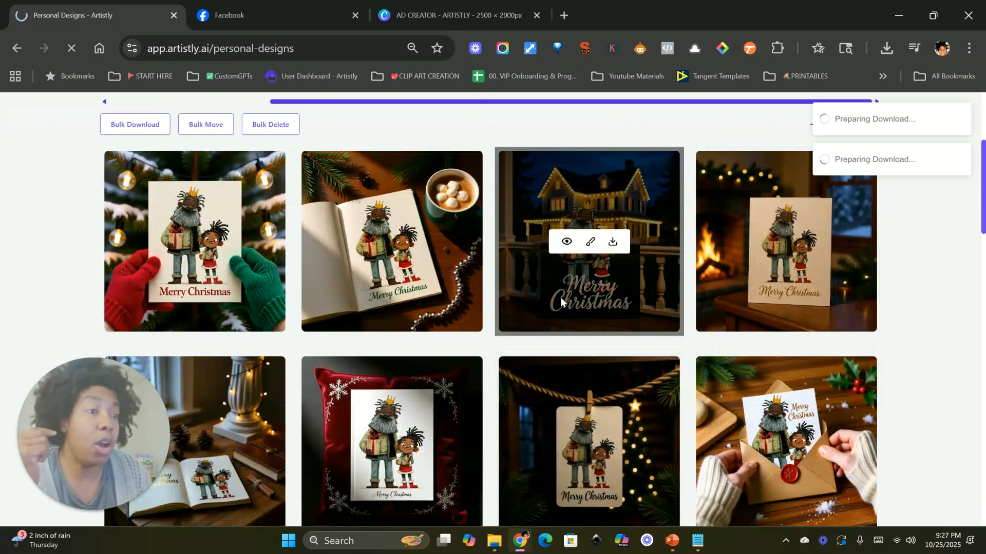
scroll(525, 318, down, 3)
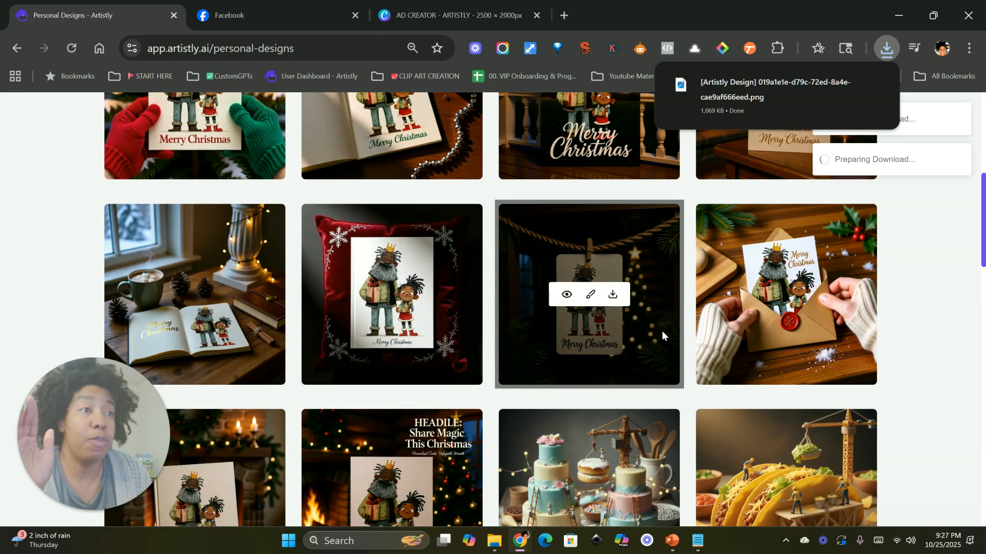
Step: Preview the velvet pillow design, then open and download the envelope card design
click(370, 295)
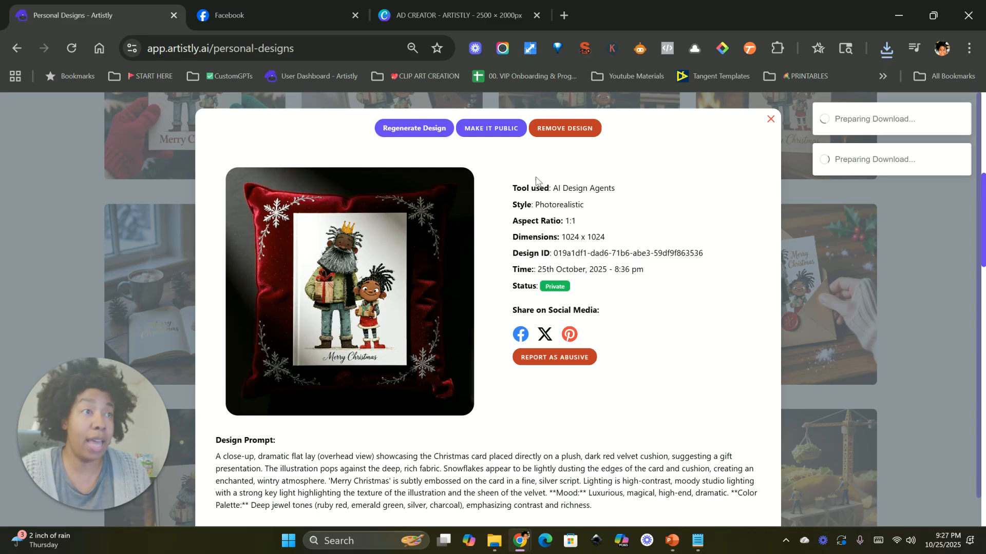
click(769, 120)
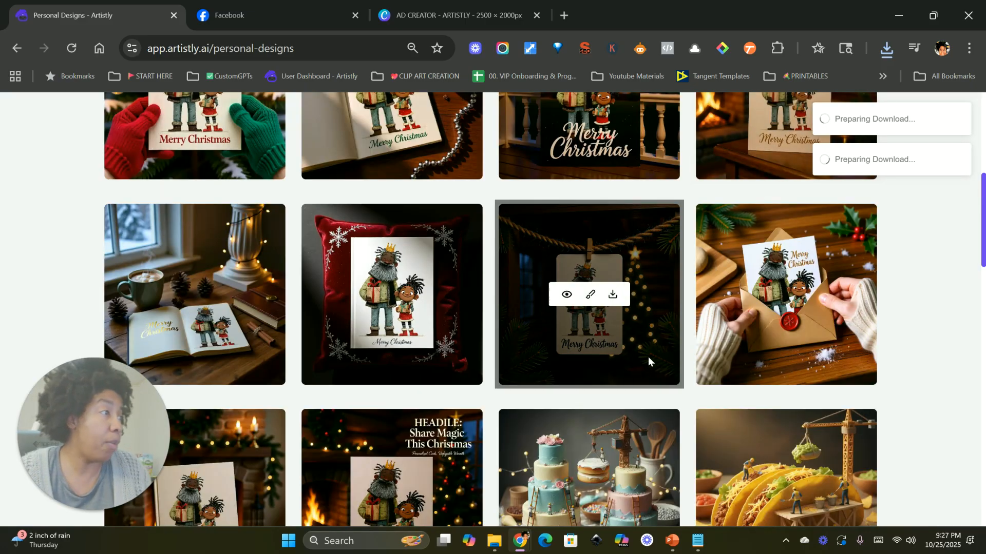
click(764, 296)
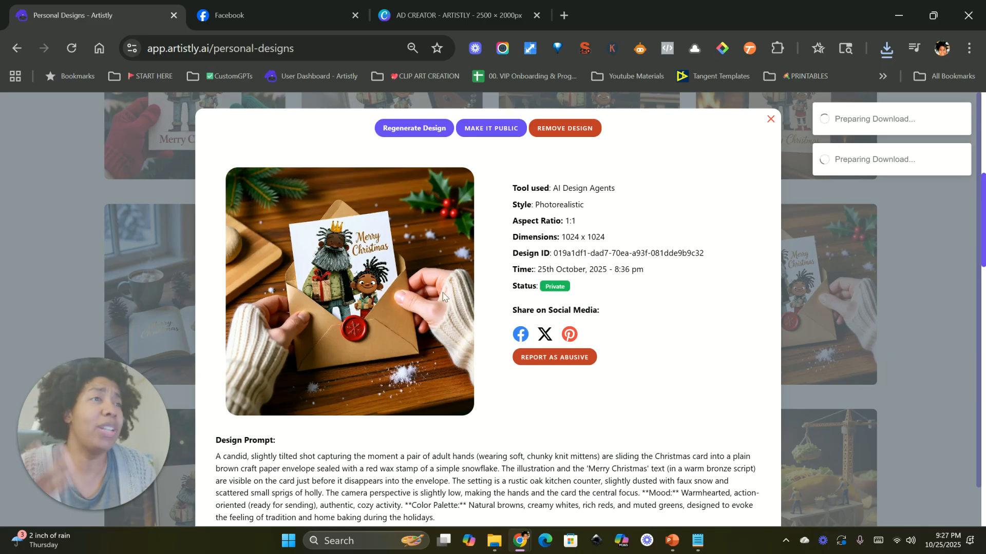
click(770, 120)
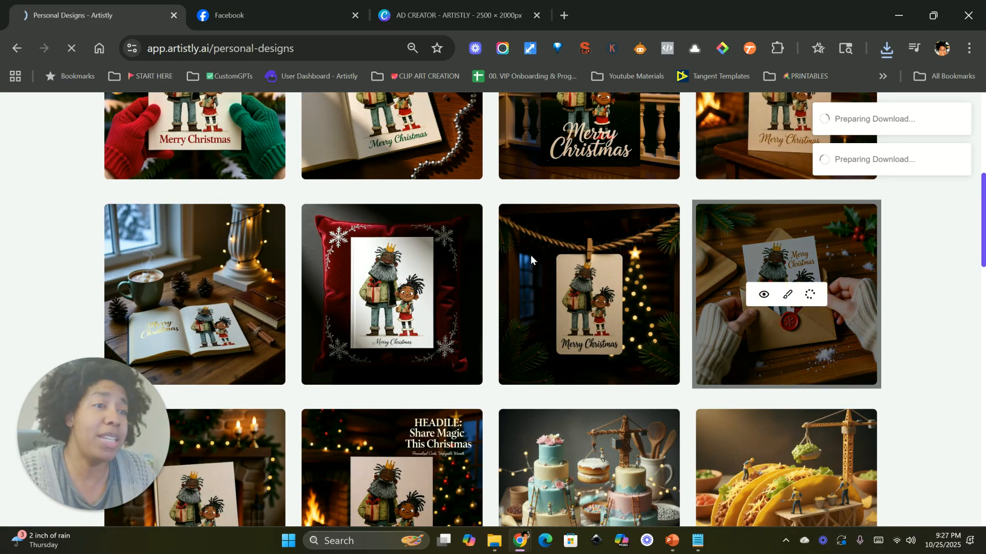
Step: Preview and download the "HEADILE: Share Magic This Christmas" card design
scroll(455, 259, down, 4)
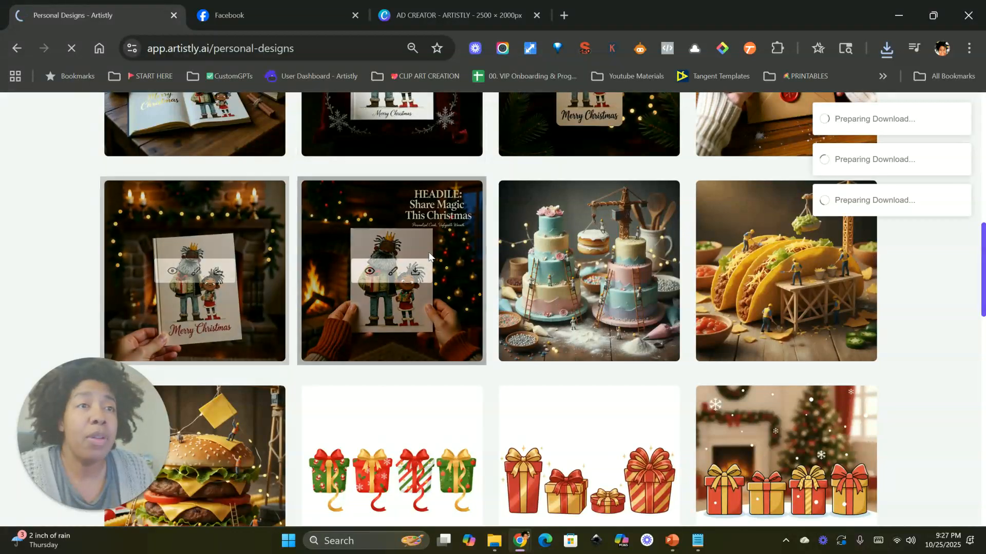
click(389, 239)
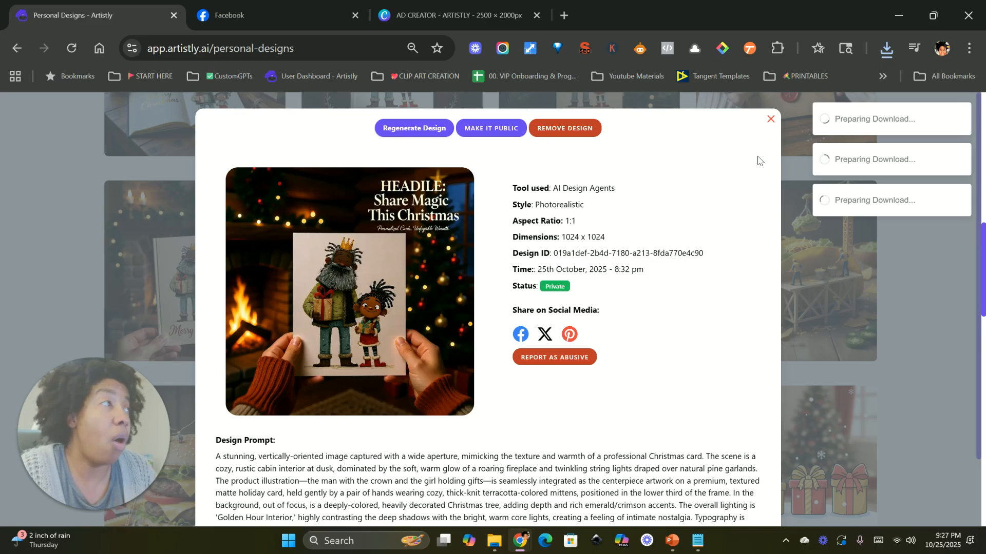
click(770, 119)
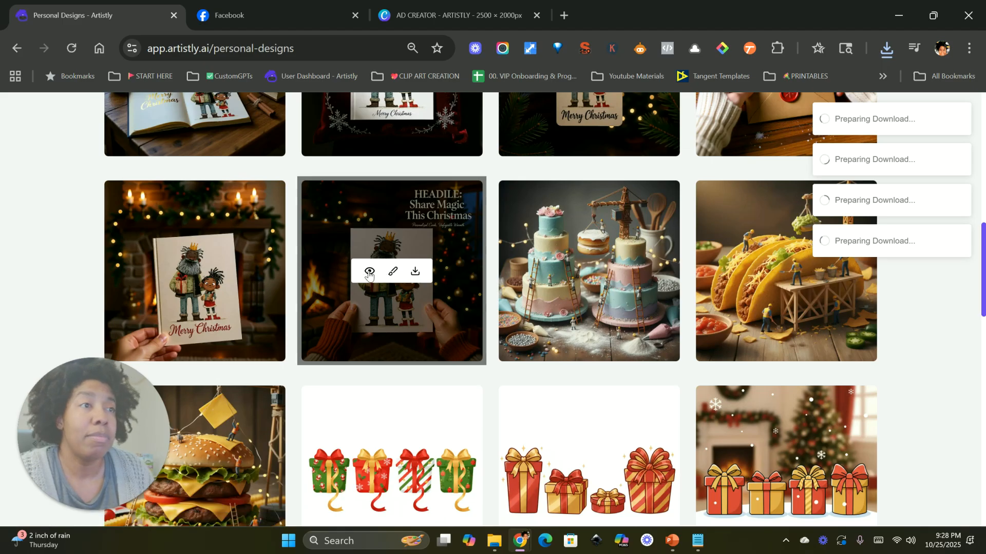
Step: Switch to the AD CREATOR - ARTISTLY design and add the downloaded HEADILE image to page 1
click(436, 15)
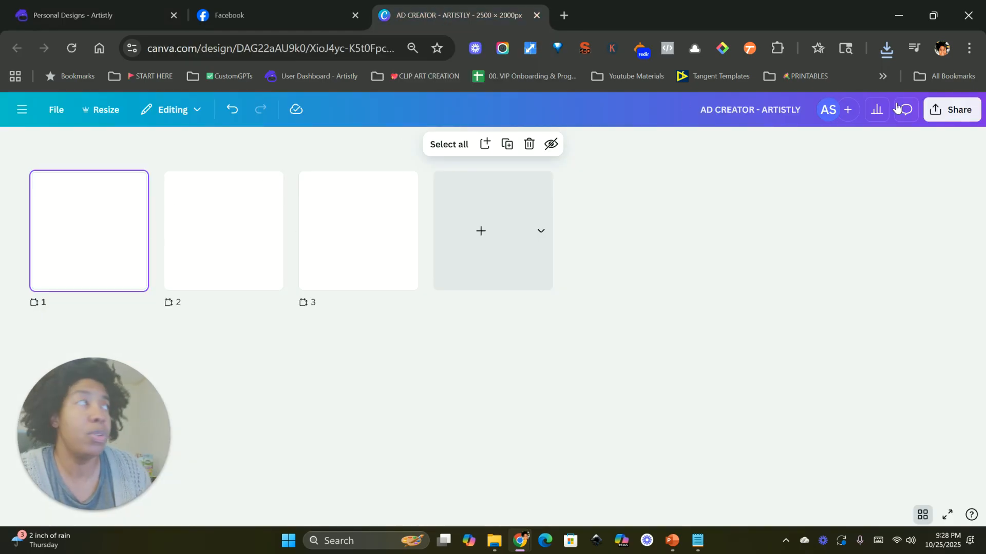
click(928, 517)
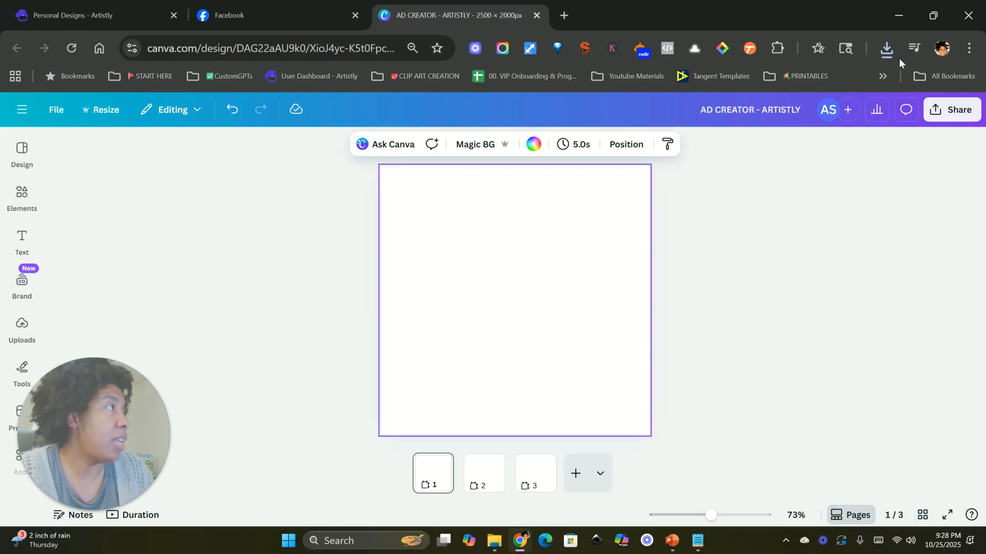
click(887, 48)
drag(765, 138, 450, 318)
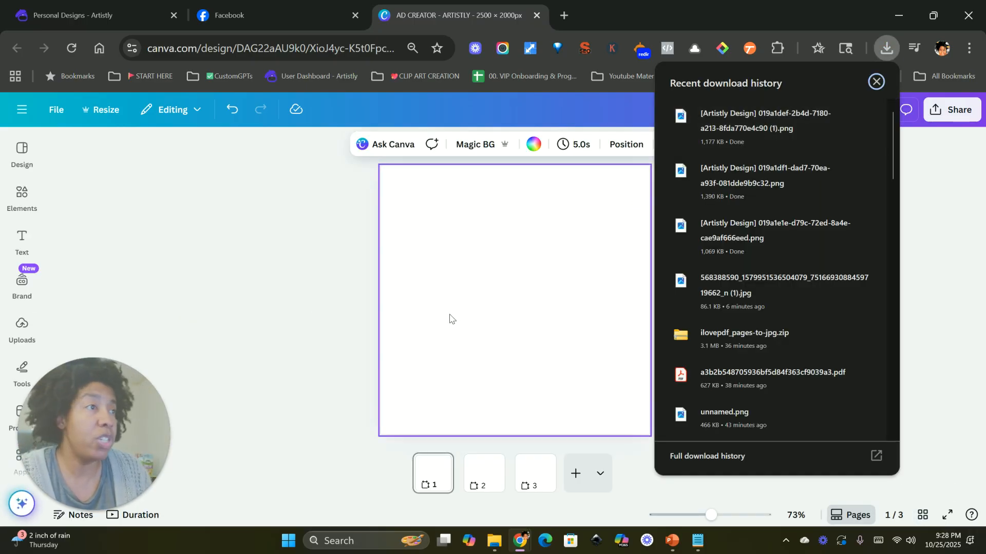
click(876, 81)
Step: Resize the HEADILE image to fill the whole of page 1
drag(517, 283, 465, 232)
drag(547, 336, 642, 451)
click(748, 371)
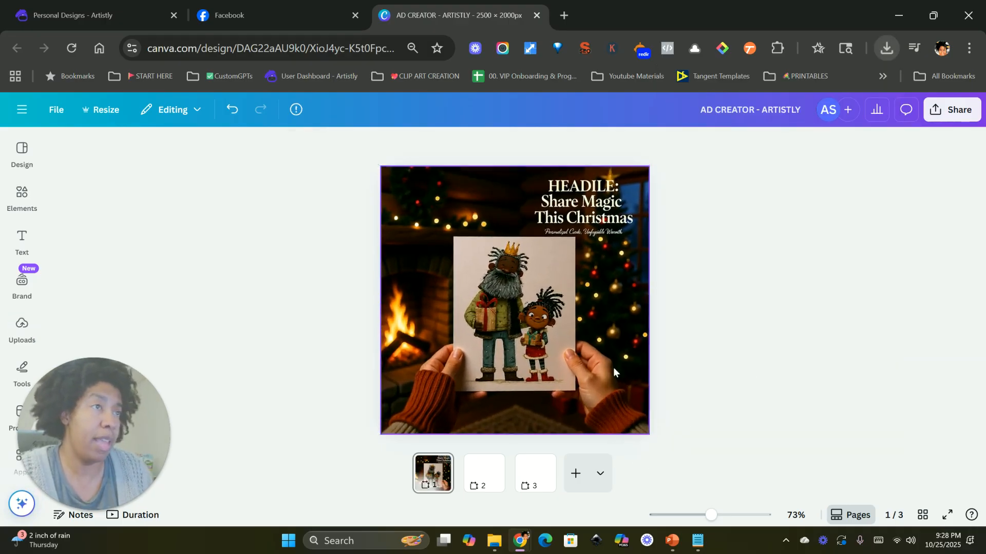
Step: Remove the HEADILE headline text from the page 1 image using Magic Grab with the brush
click(561, 332)
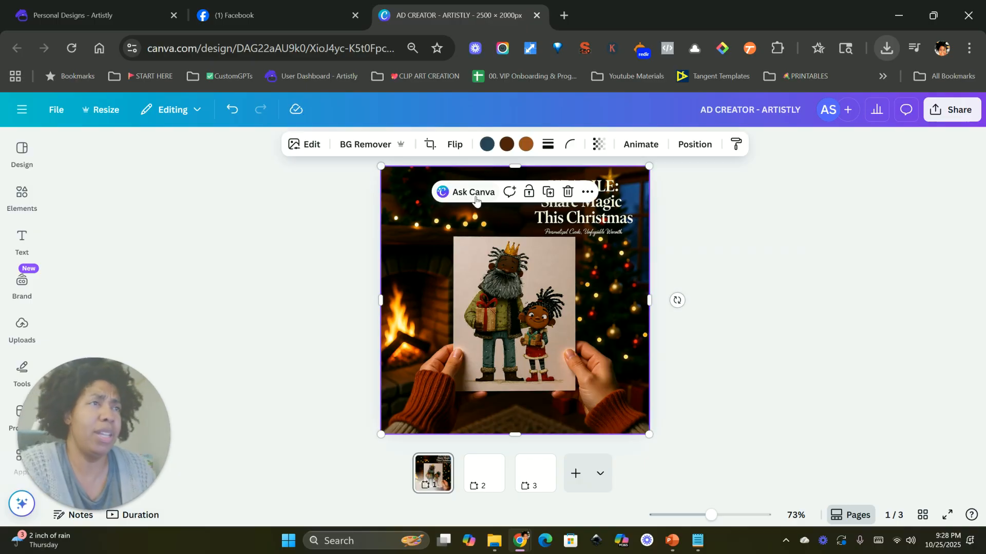
click(307, 144)
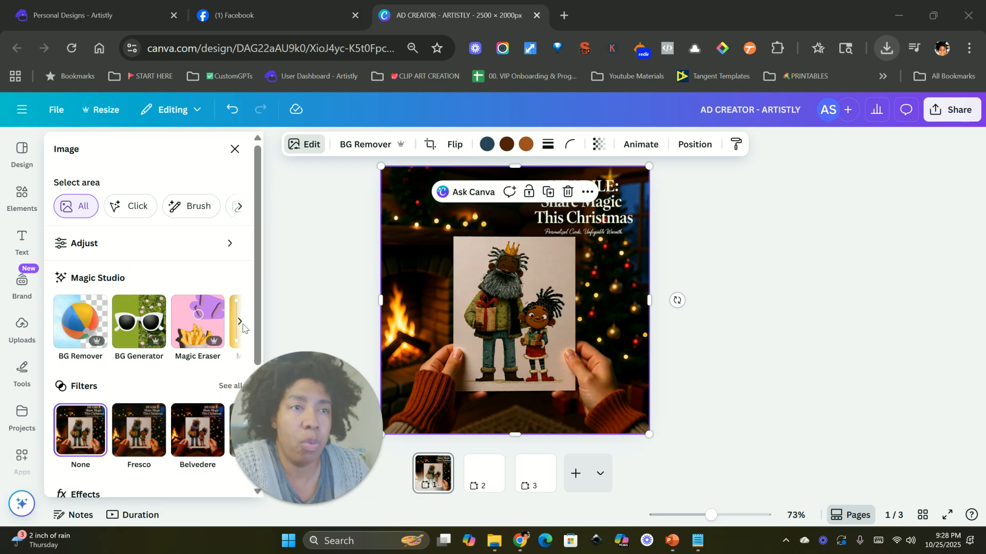
click(240, 322)
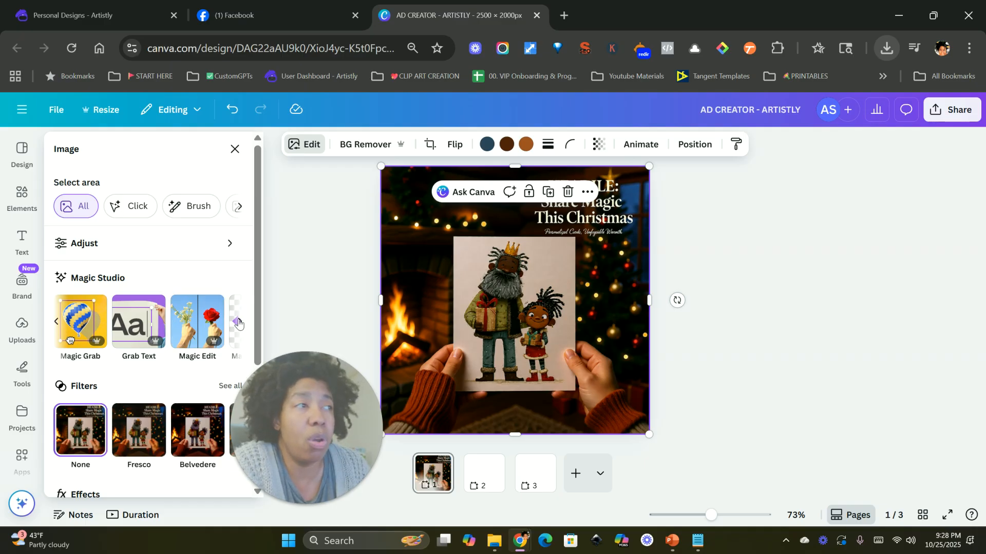
click(56, 324)
click(239, 322)
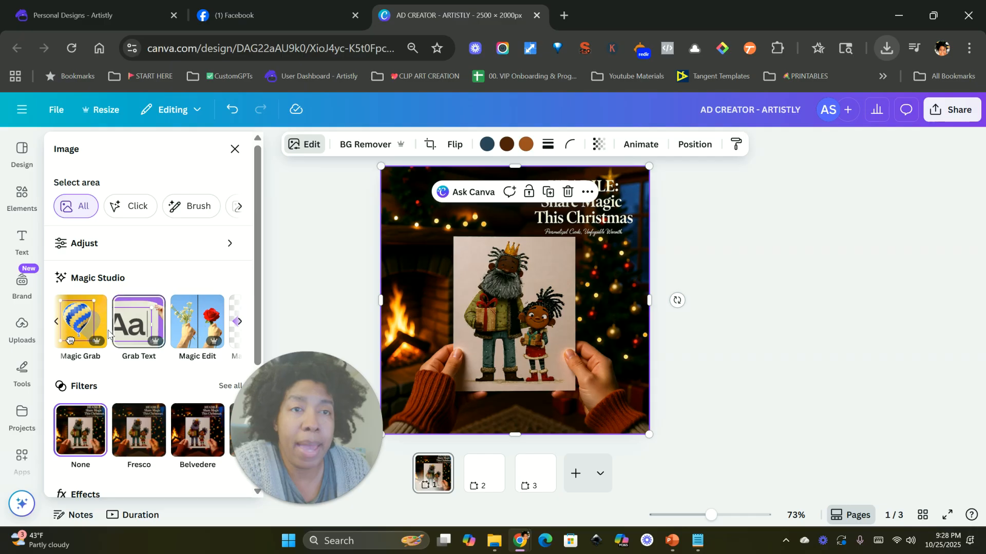
click(84, 326)
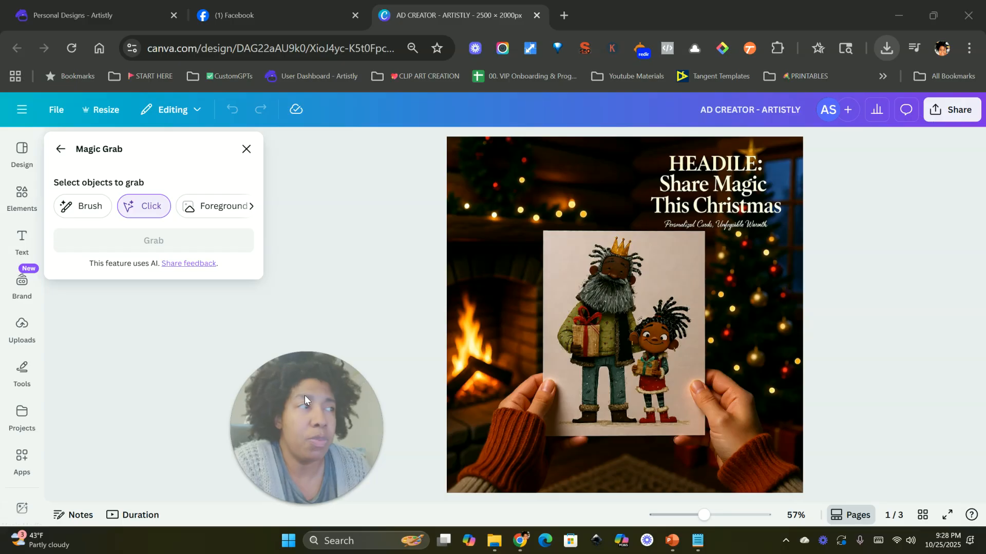
click(87, 208)
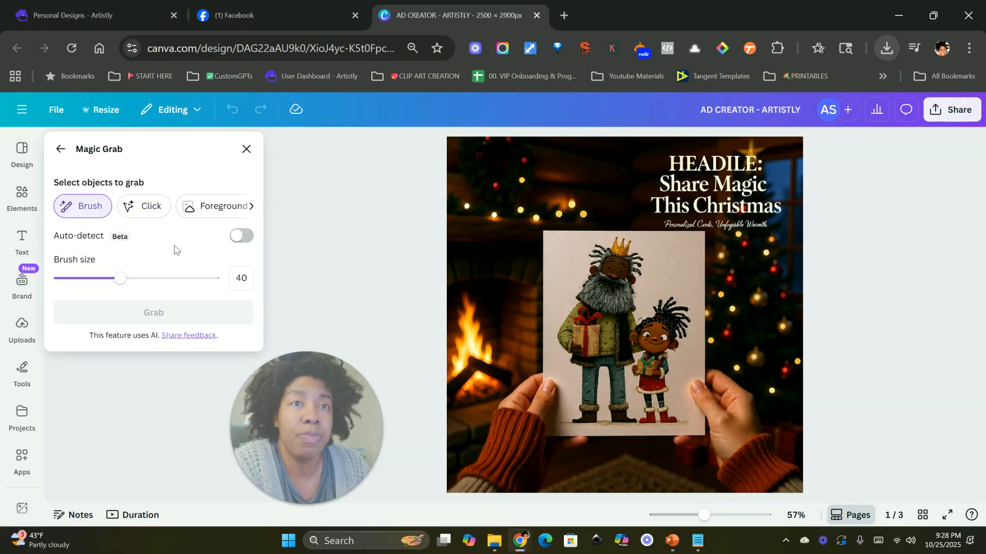
mouse_move(672, 162)
mouse_down()
mouse_move(737, 165)
mouse_move(752, 176)
mouse_move(727, 187)
mouse_move(674, 182)
mouse_move(656, 201)
mouse_move(770, 202)
mouse_up()
mouse_move(645, 204)
mouse_down()
mouse_move(767, 211)
mouse_move(653, 208)
mouse_move(687, 208)
mouse_up()
click(154, 312)
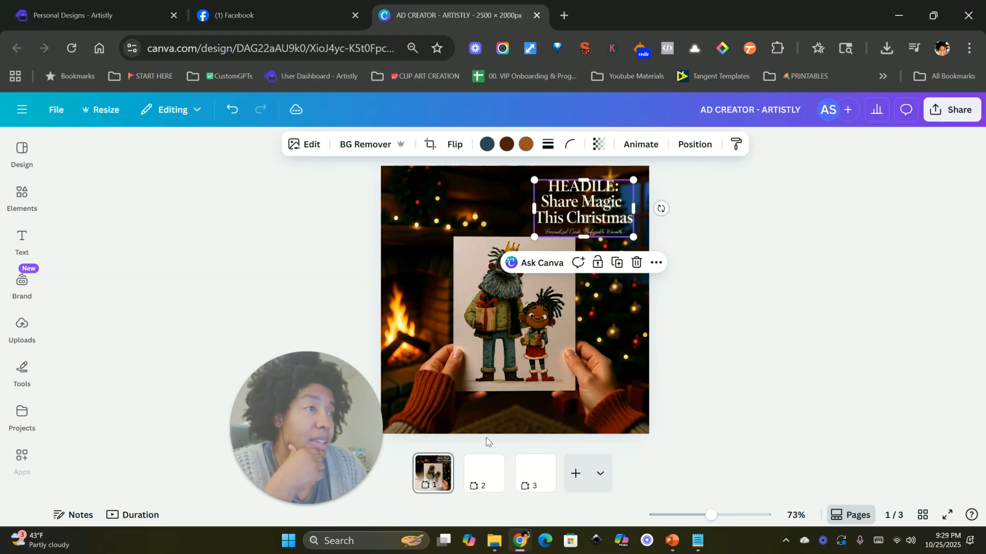
mouse_move(591, 216)
mouse_down()
mouse_move(629, 201)
mouse_move(685, 269)
mouse_move(696, 348)
mouse_move(641, 398)
mouse_move(579, 210)
mouse_move(595, 234)
mouse_up()
click(596, 285)
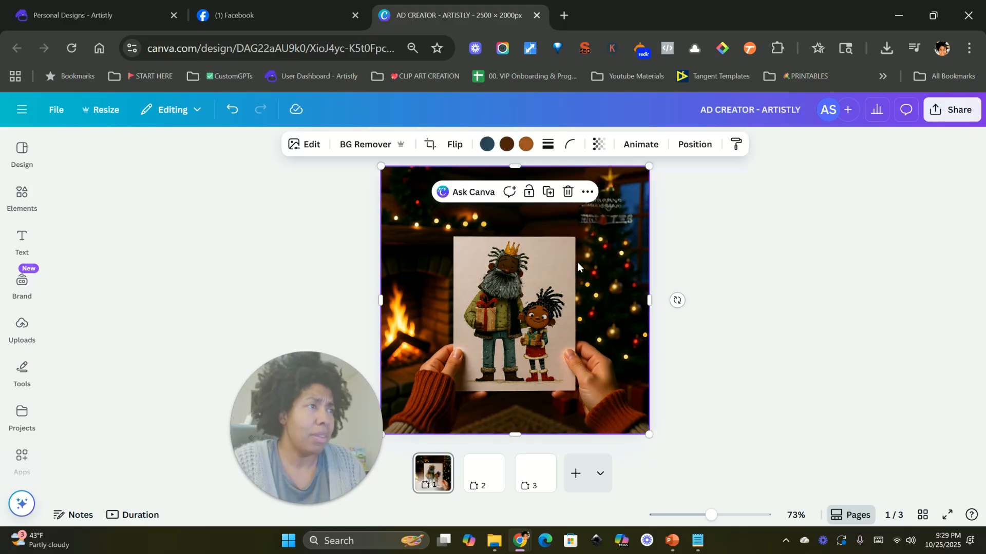
Step: Enlarge and reposition the image on page 1 so the held card fills the page
drag(382, 166, 326, 85)
drag(611, 256, 632, 261)
drag(669, 439, 702, 474)
drag(591, 374, 588, 356)
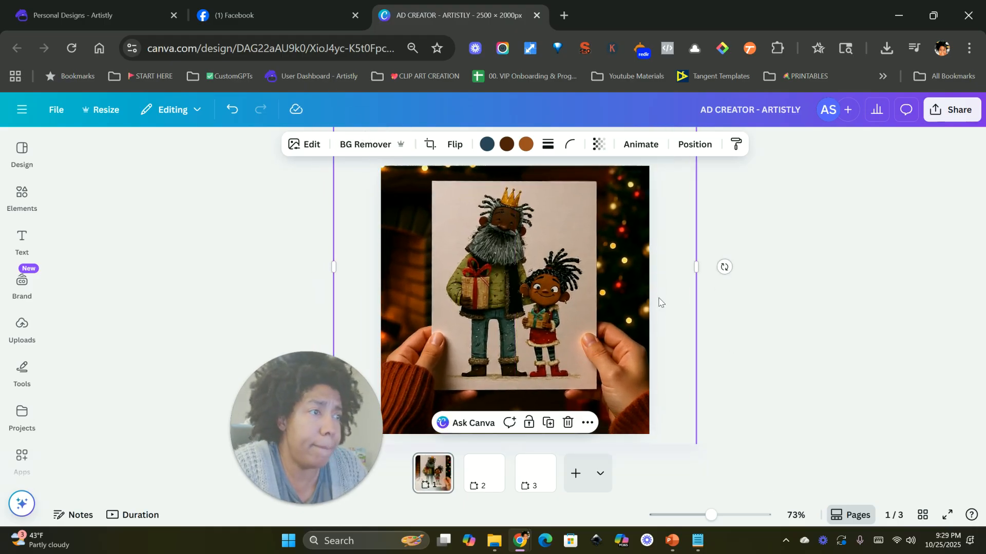
click(757, 259)
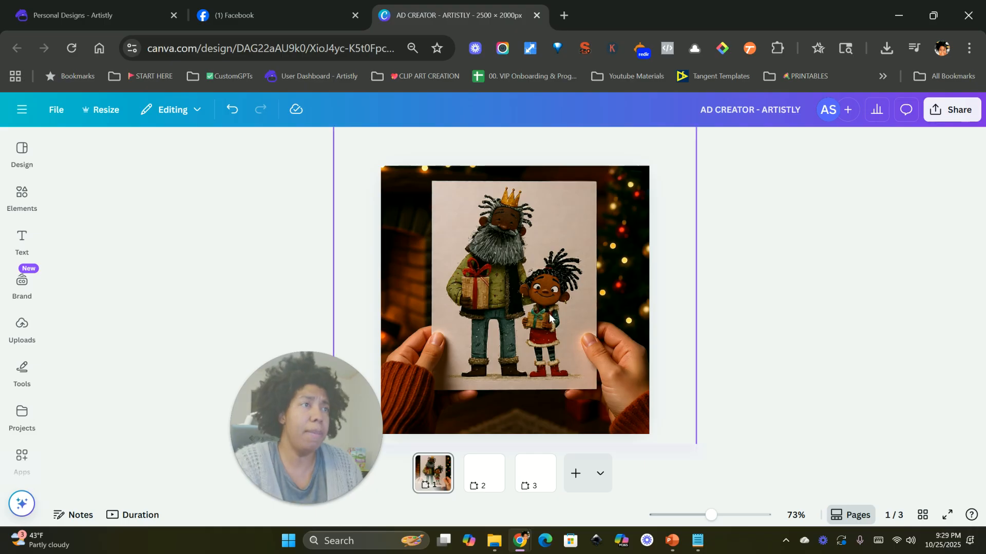
Step: Select the image's background area in Adjust and raise its Whites to about 24
click(418, 211)
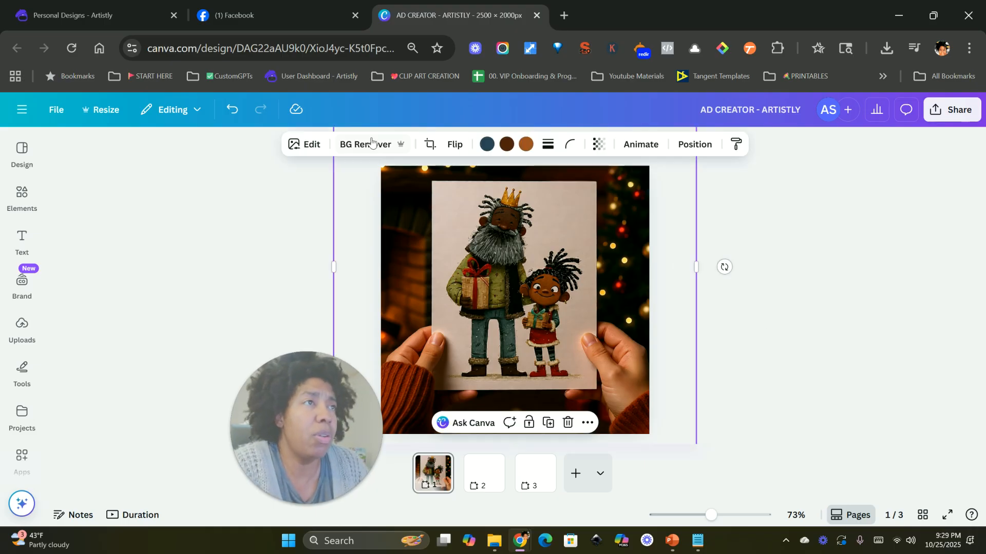
click(311, 144)
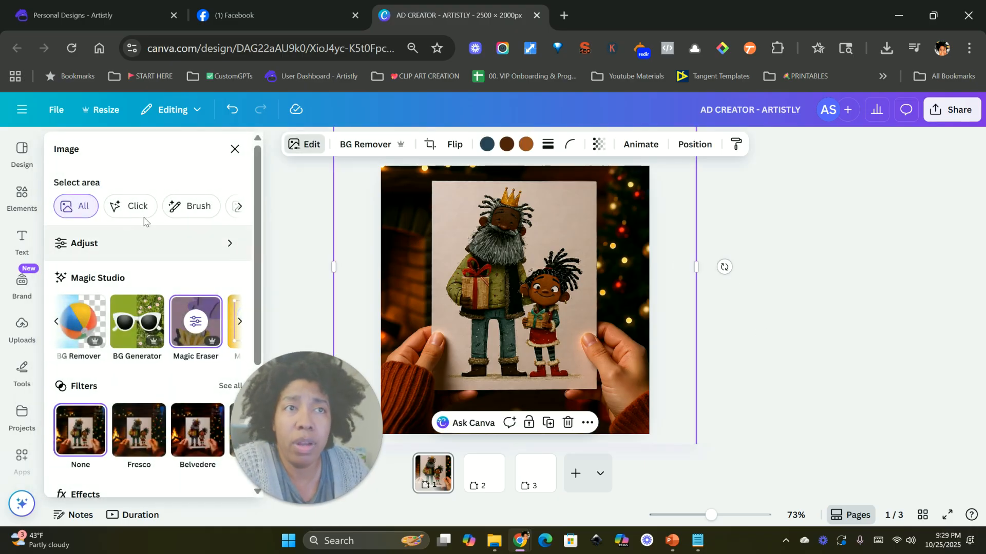
click(206, 244)
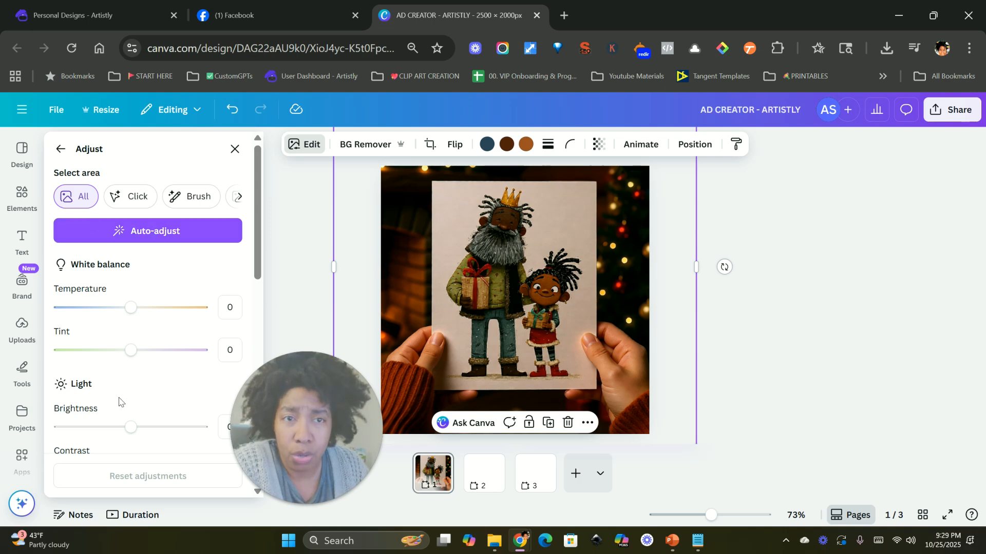
scroll(119, 400, down, 5)
scroll(121, 401, up, 5)
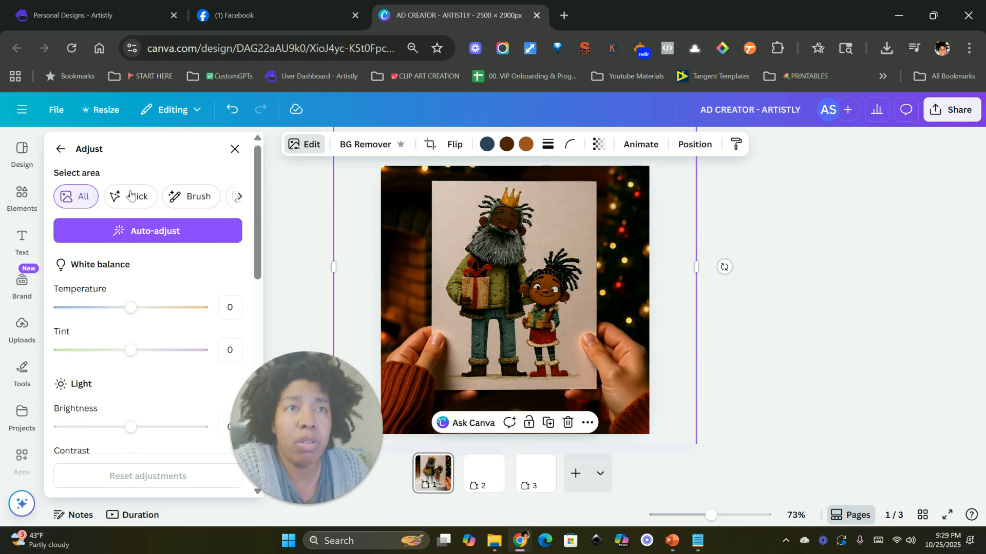
click(237, 198)
click(201, 202)
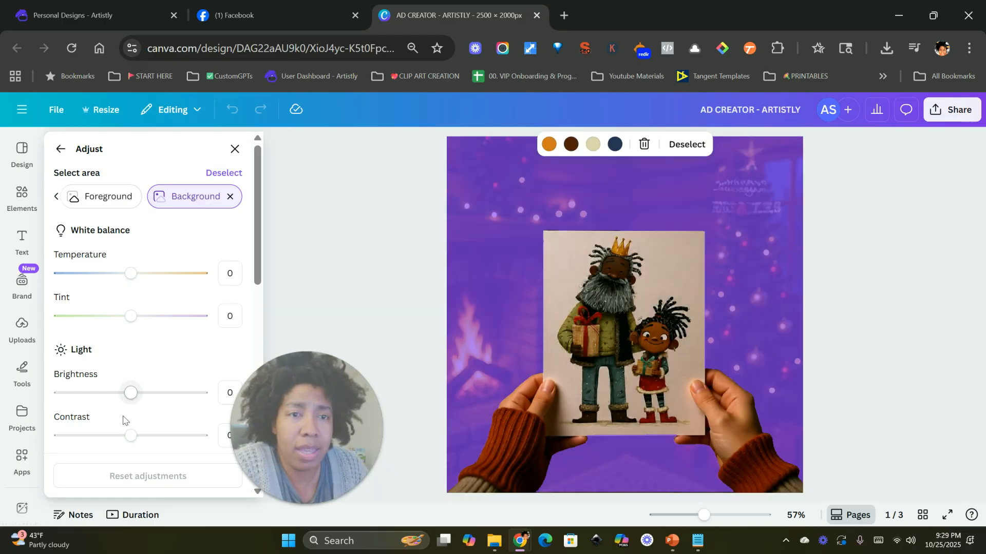
scroll(135, 341, down, 3)
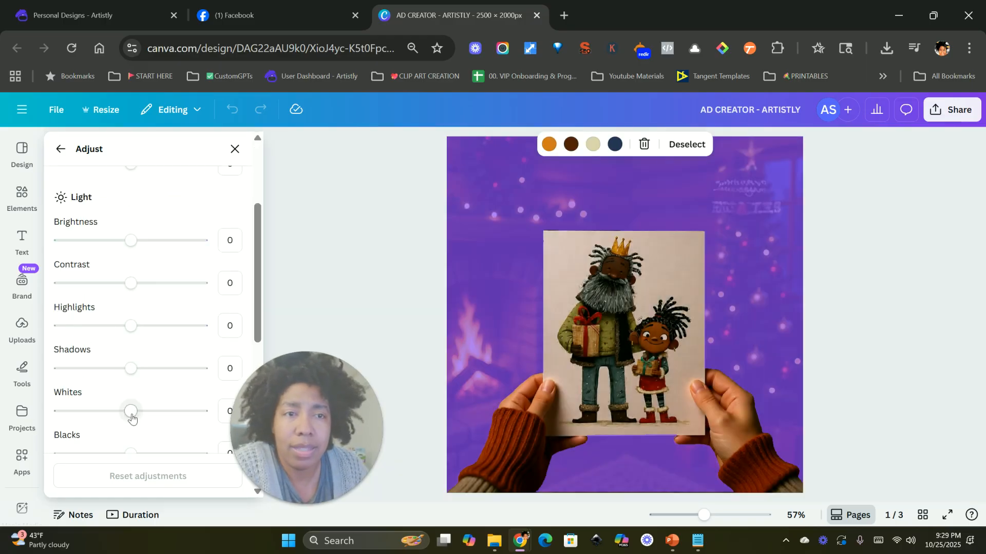
drag(132, 419, 148, 417)
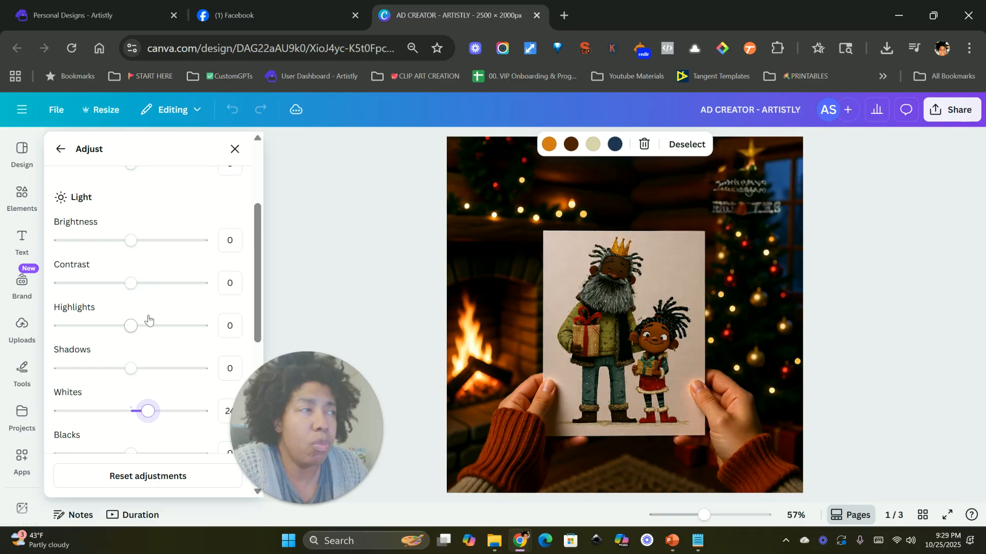
Step: Set the background temperature to -13 and brightness to 70, then close the adjust panel
scroll(131, 323, up, 3)
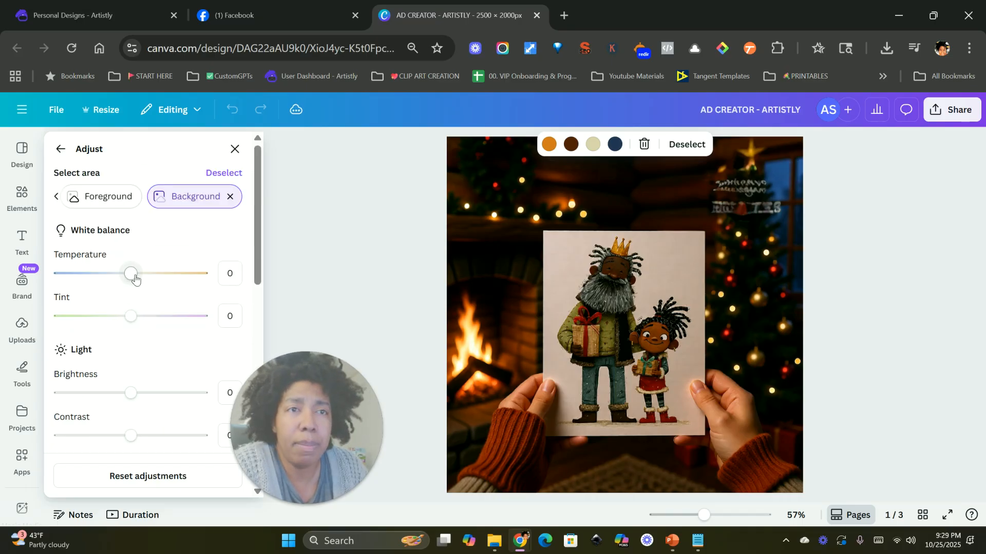
drag(131, 273, 122, 277)
drag(132, 397, 171, 398)
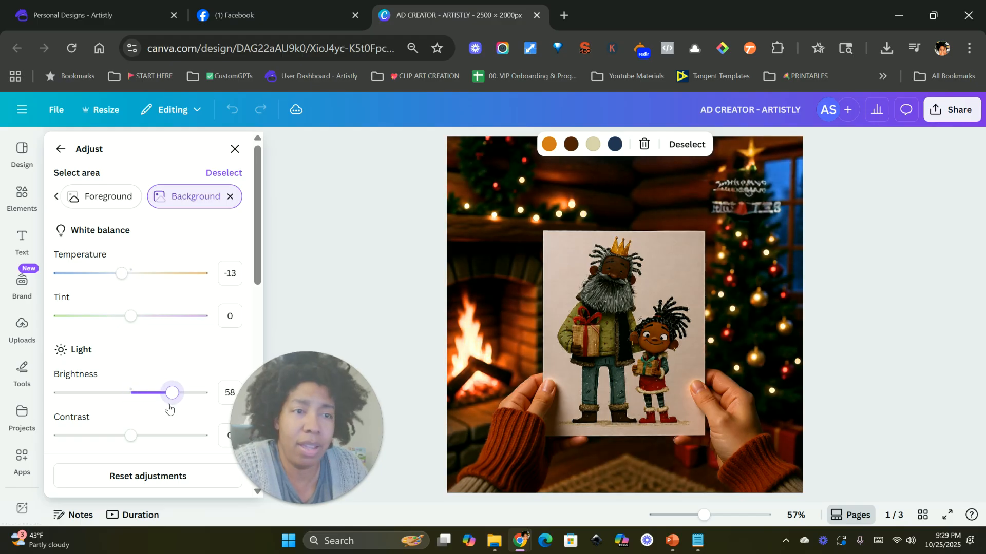
drag(179, 395, 181, 393)
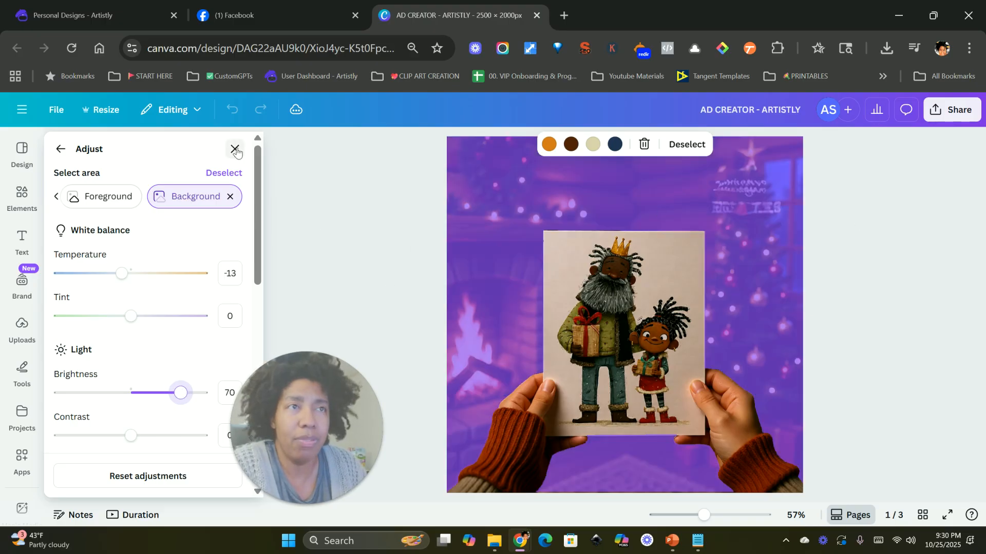
click(236, 149)
click(756, 208)
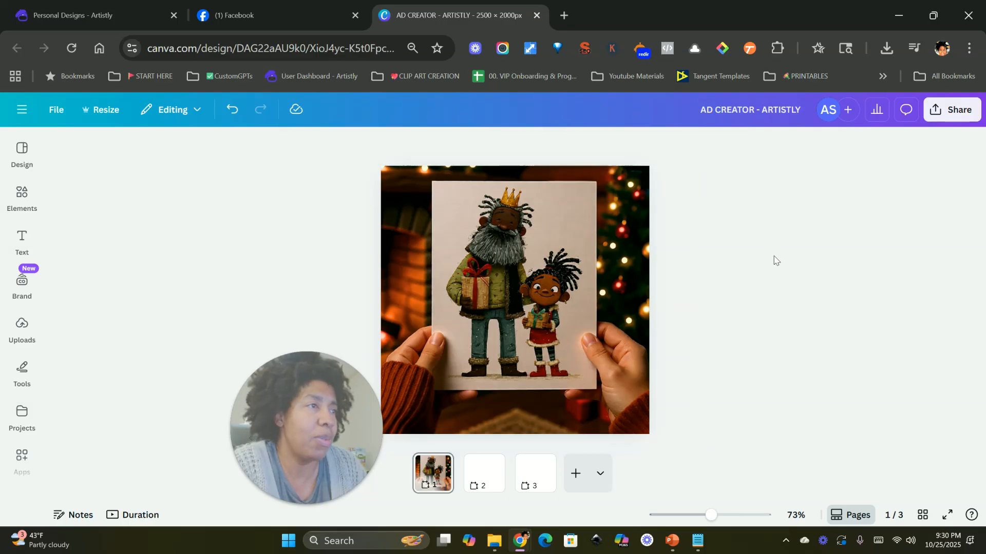
Step: Add the downloaded envelope card image to page 2 and resize it to fill the page
click(494, 465)
click(453, 180)
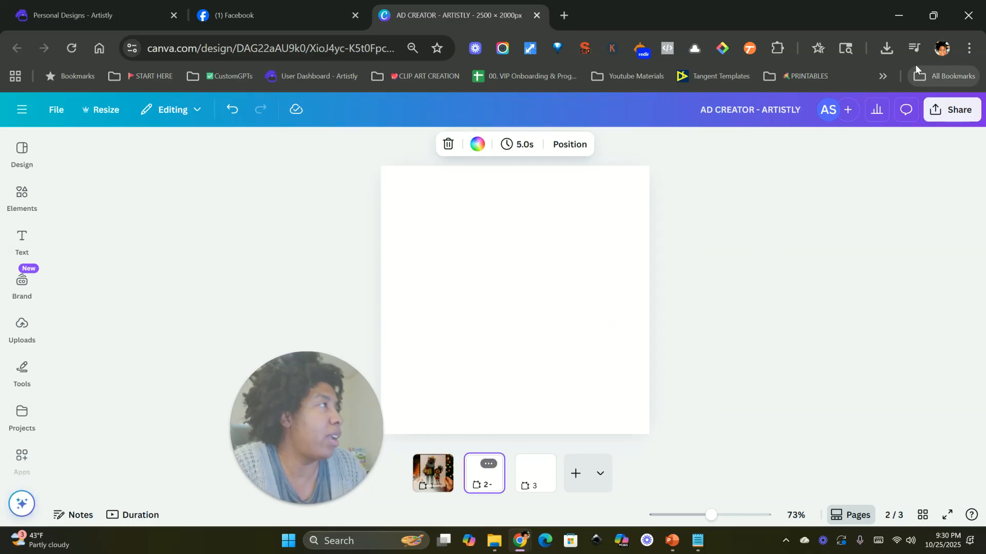
click(887, 49)
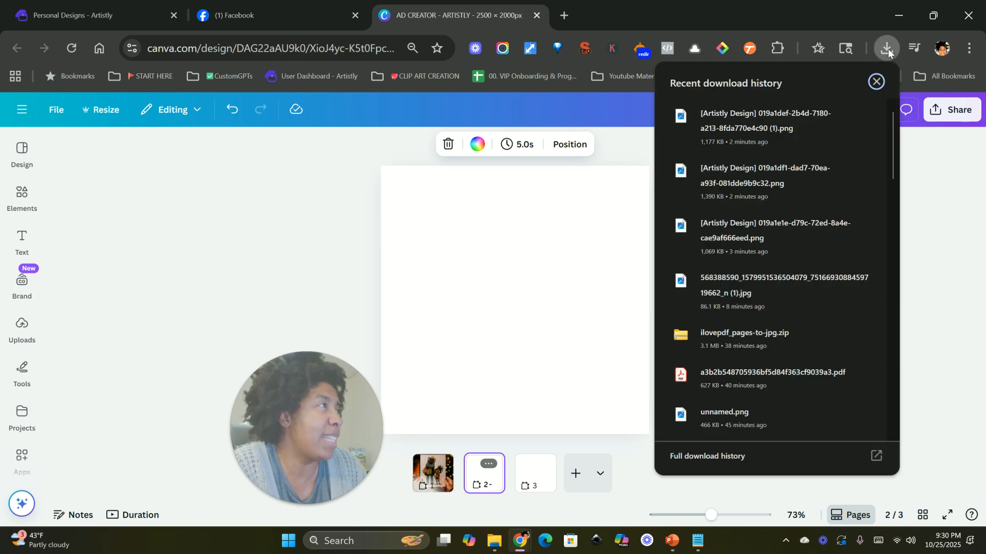
drag(740, 168, 507, 268)
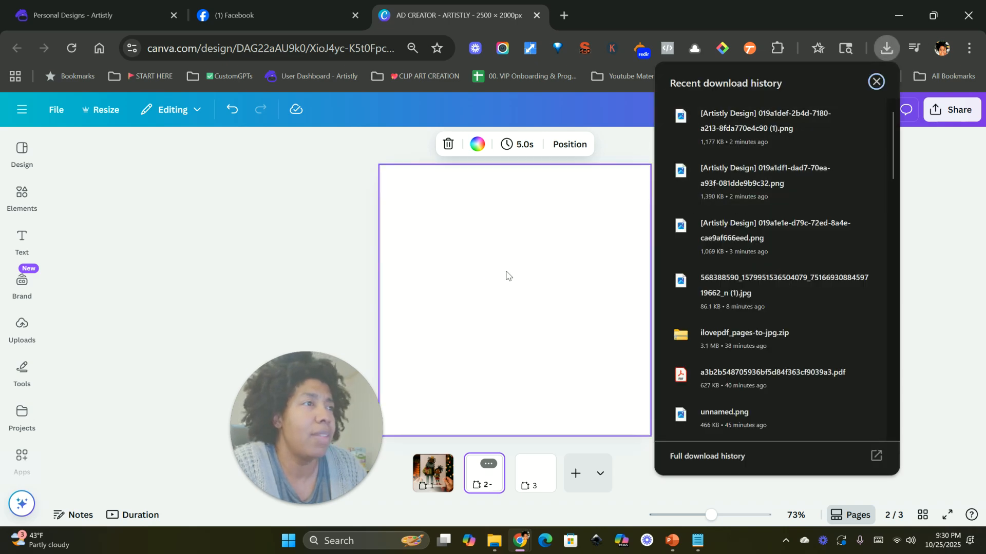
click(876, 81)
drag(547, 333, 661, 428)
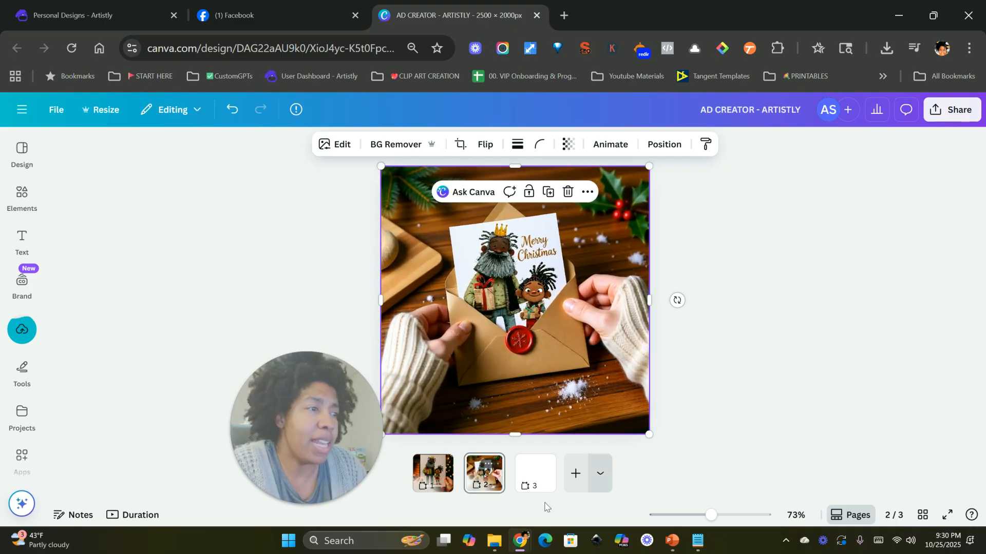
Step: Add the downloaded fireplace Merry Christmas card image to page 3 and enlarge it to fill the page
click(537, 476)
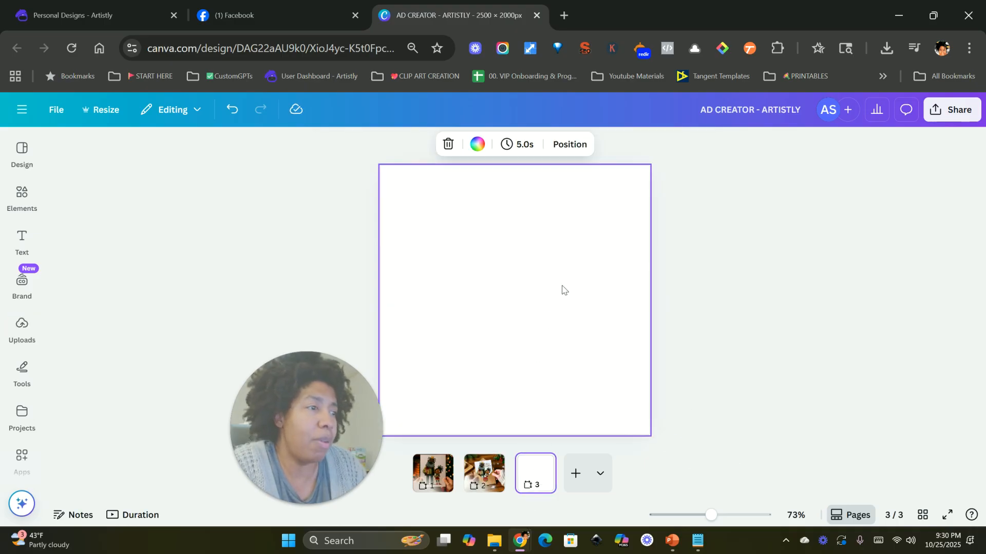
click(889, 54)
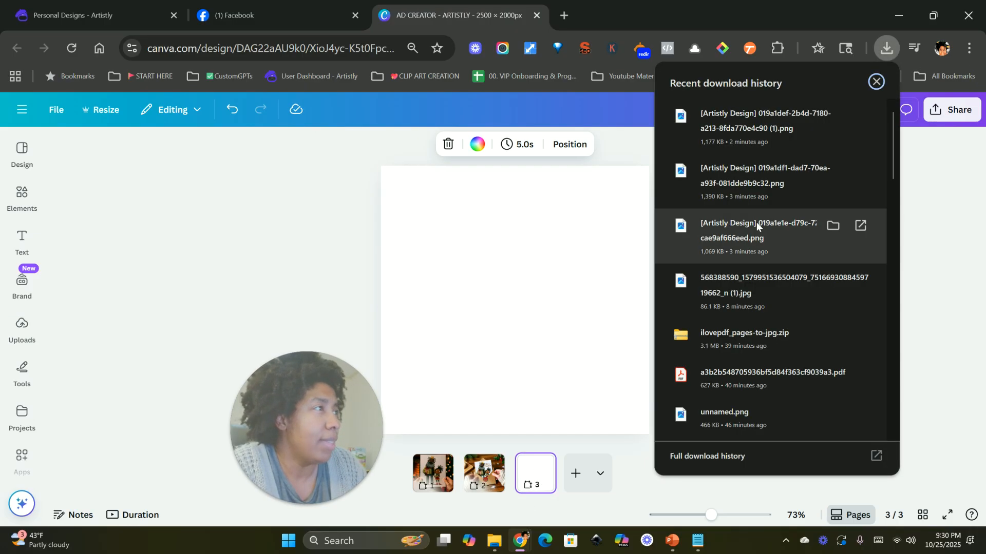
drag(753, 233, 494, 330)
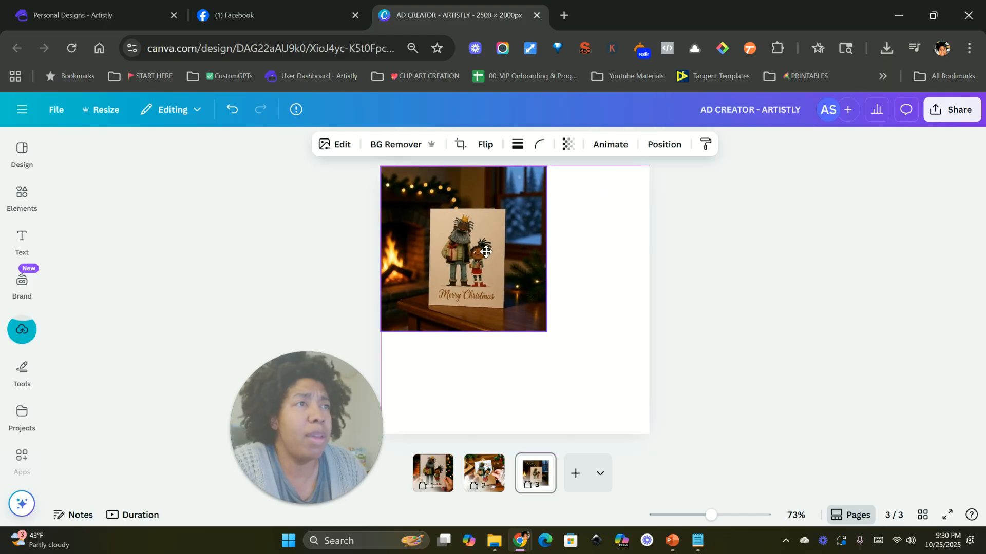
drag(648, 420, 650, 432)
click(739, 402)
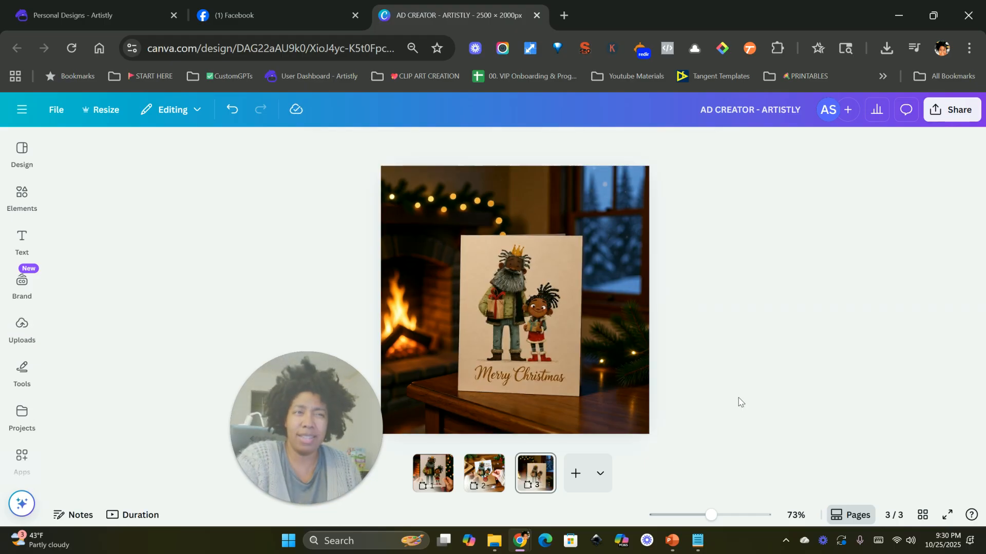
Step: Review the three ad pages one after another
mouse_move(717, 520)
mouse_down()
mouse_move(741, 515)
mouse_move(709, 515)
mouse_up()
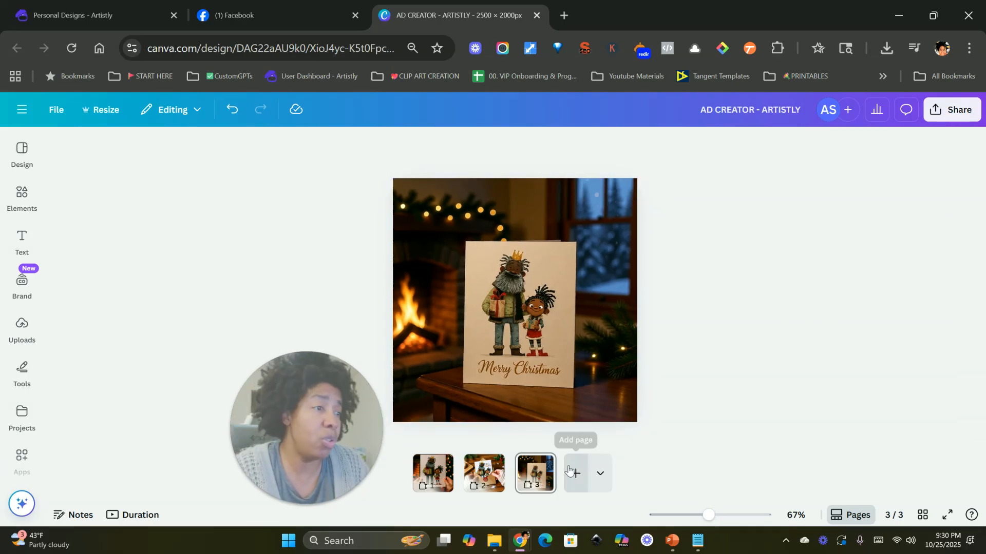
right_click(434, 469)
click(461, 477)
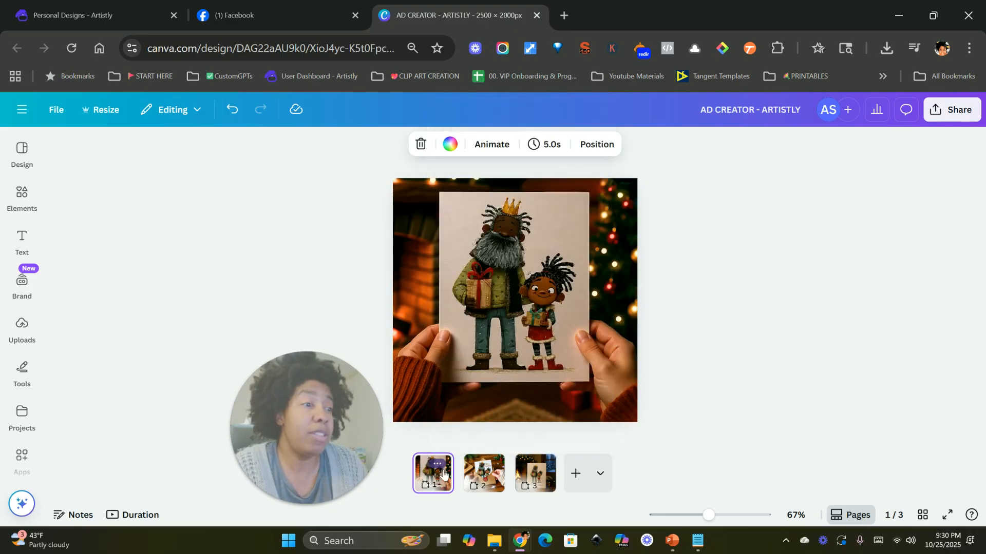
click(482, 472)
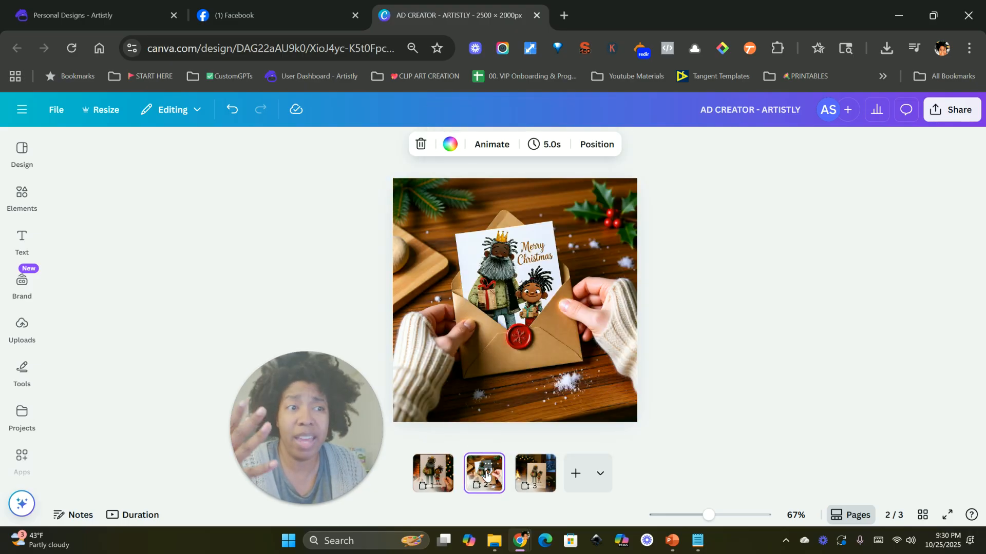
click(533, 478)
click(490, 476)
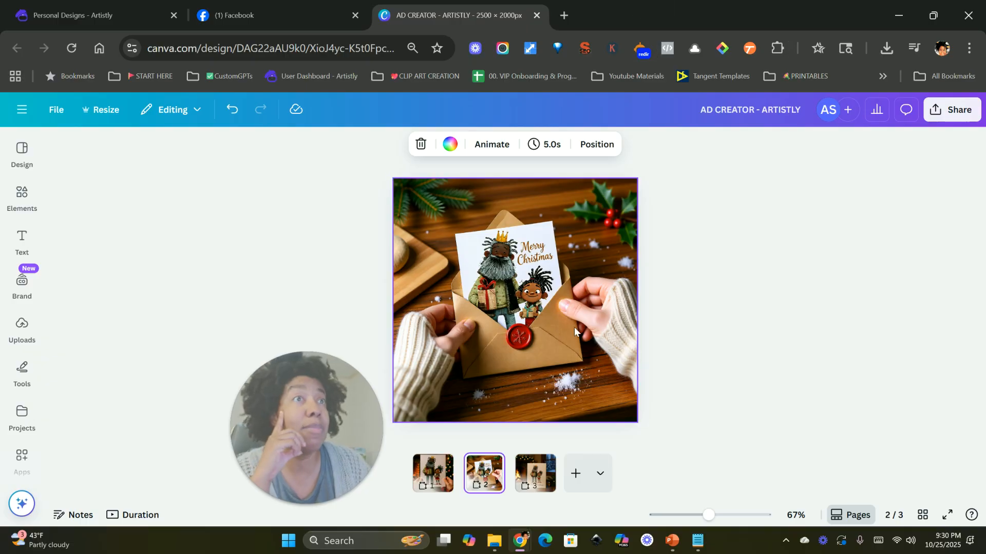
Step: Switch to the Artistly Personal Designs tab and browse the saved Christmas designs
click(103, 16)
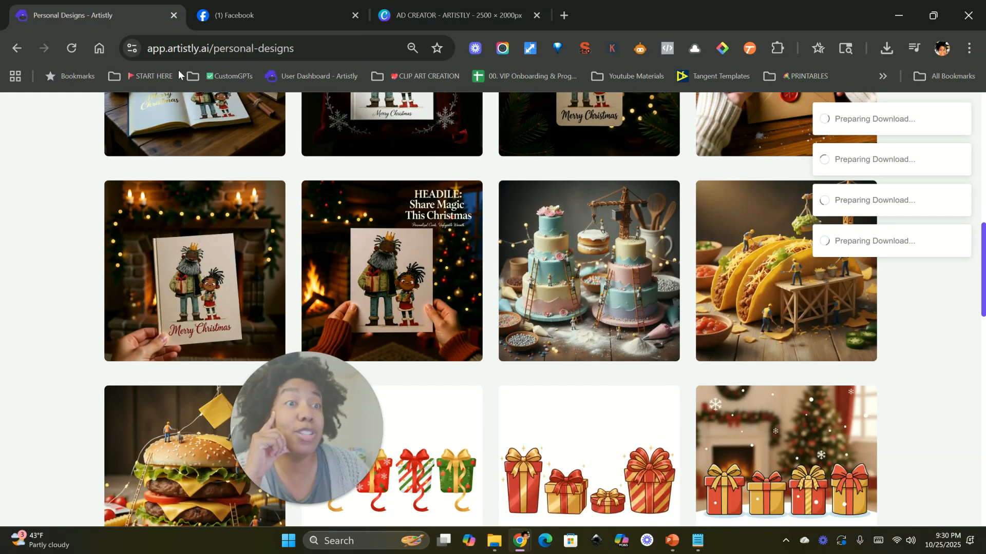
scroll(264, 331, up, 10)
scroll(264, 331, down, 1)
scroll(264, 331, down, 1)
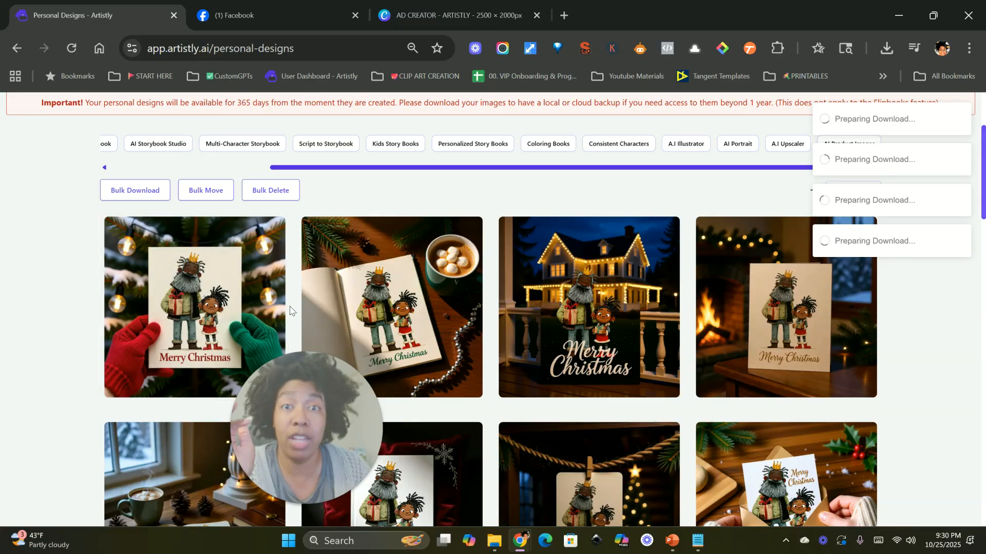
Step: Reload the Personal Designs page and return to the top of the page
mouse_move(274, 322)
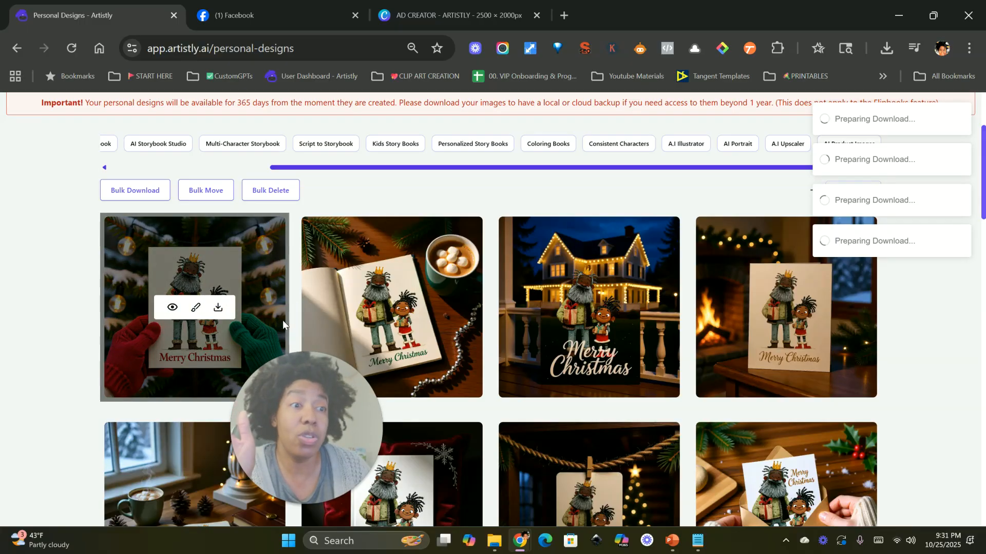
click(72, 49)
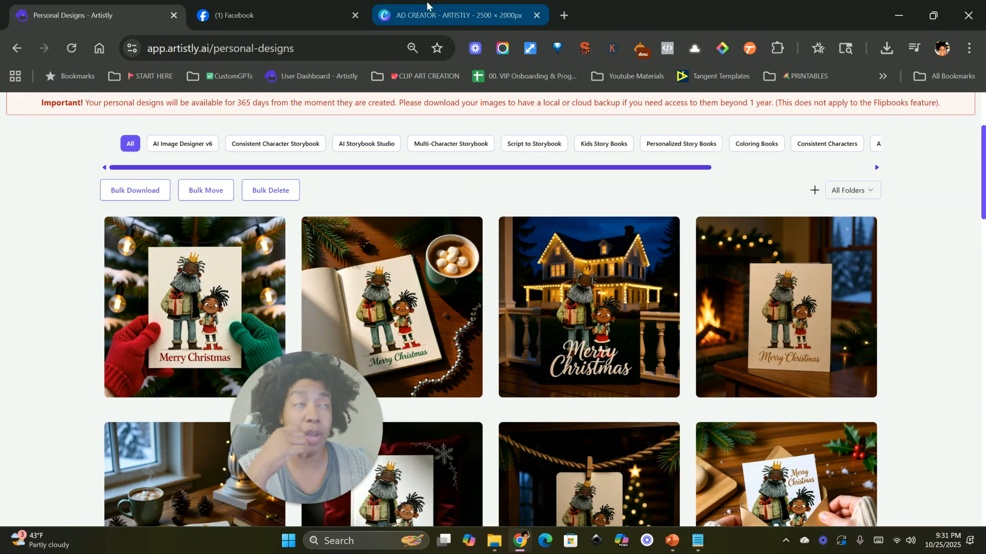
drag(353, 468, 159, 370)
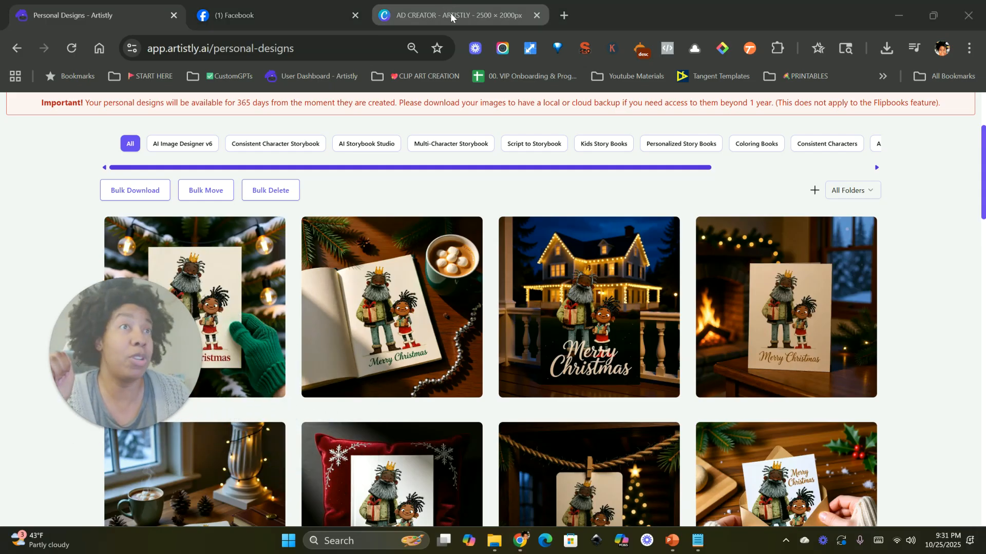
scroll(457, 278, up, 3)
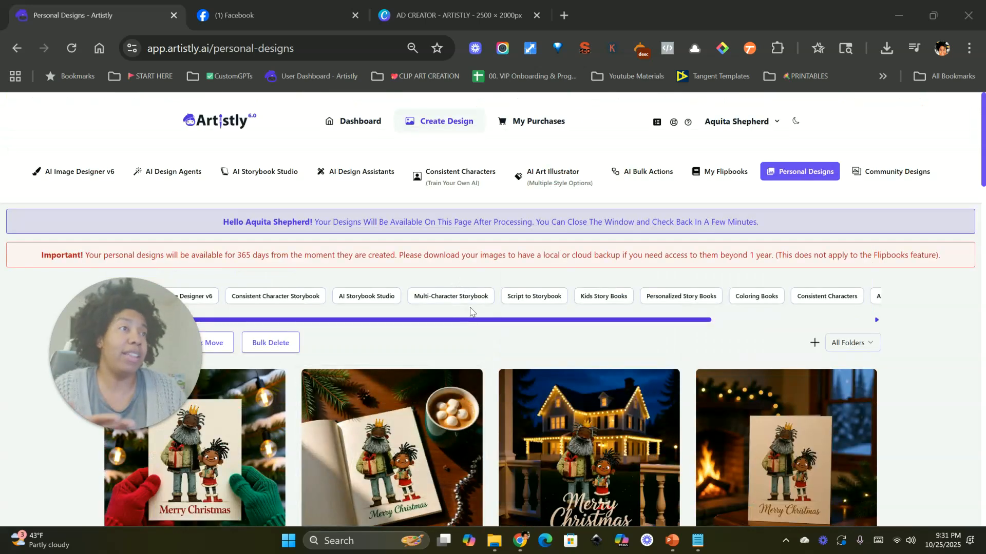
Step: Open the AI Design Agents section and select the Ad Creator category
click(502, 20)
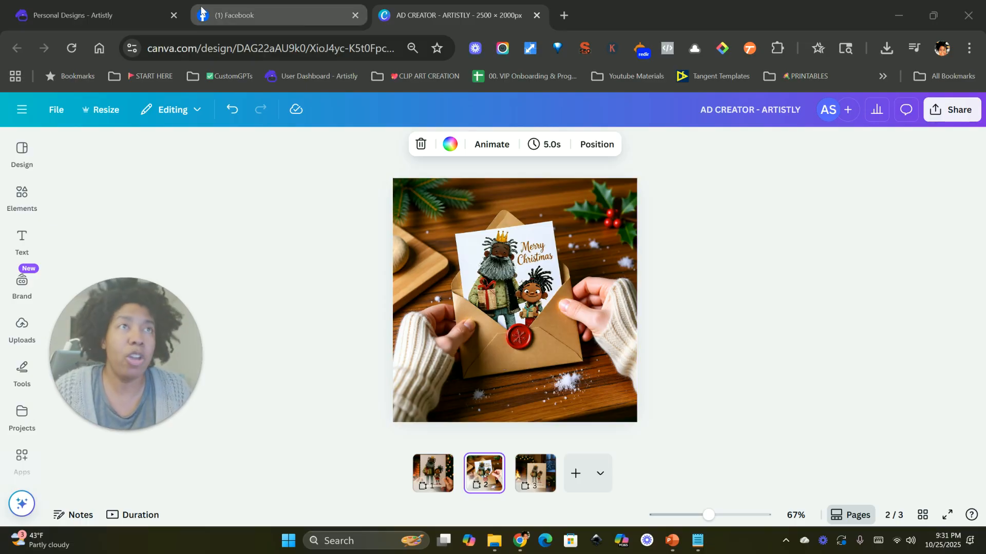
click(86, 17)
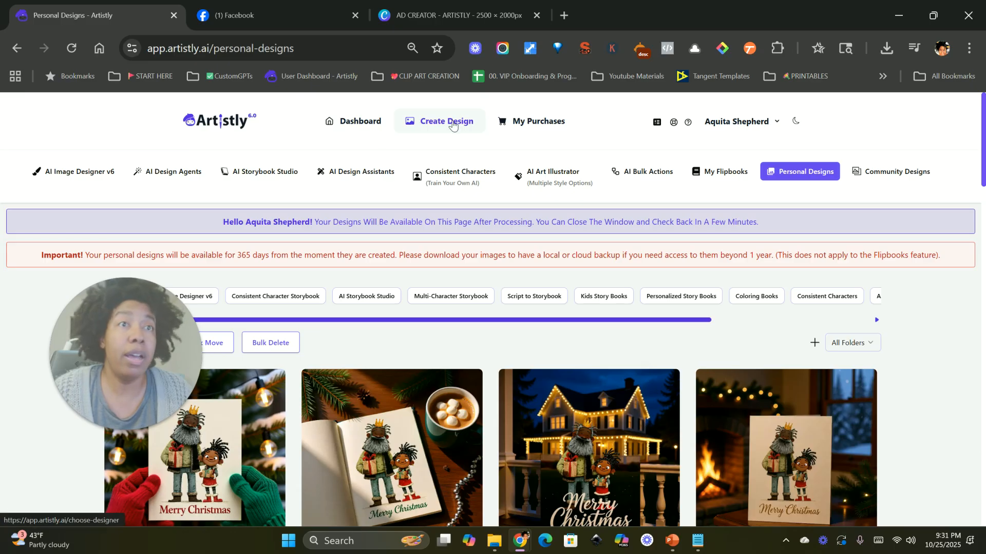
click(167, 171)
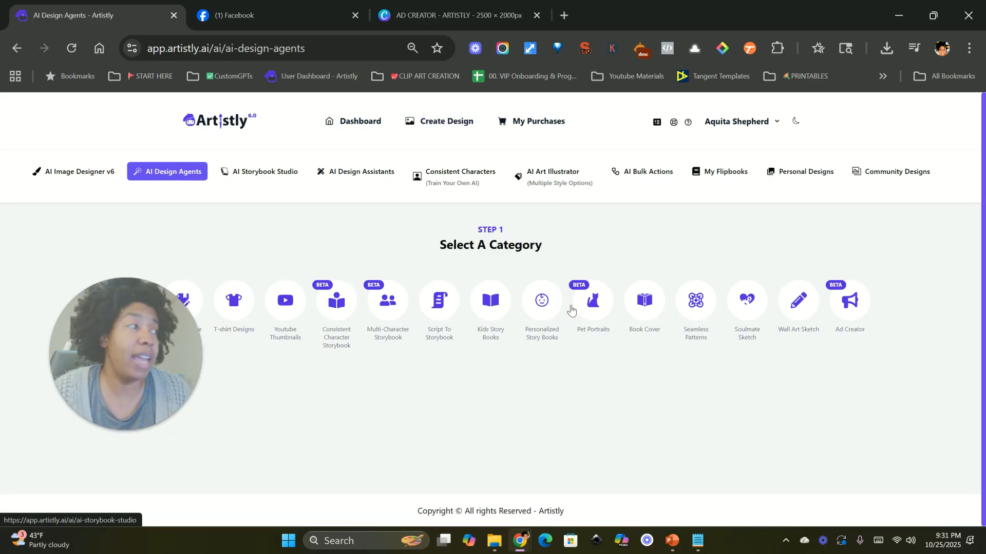
click(849, 302)
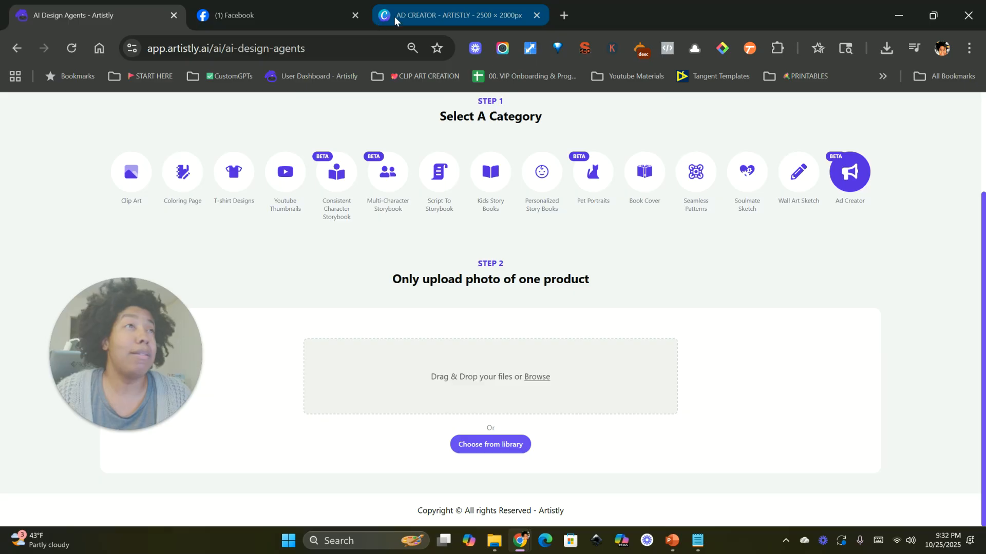
Step: Return to Personal Designs and scroll down to the saved Christmas ad images
scroll(740, 205, up, 3)
click(801, 175)
scroll(309, 306, down, 2)
scroll(449, 401, down, 4)
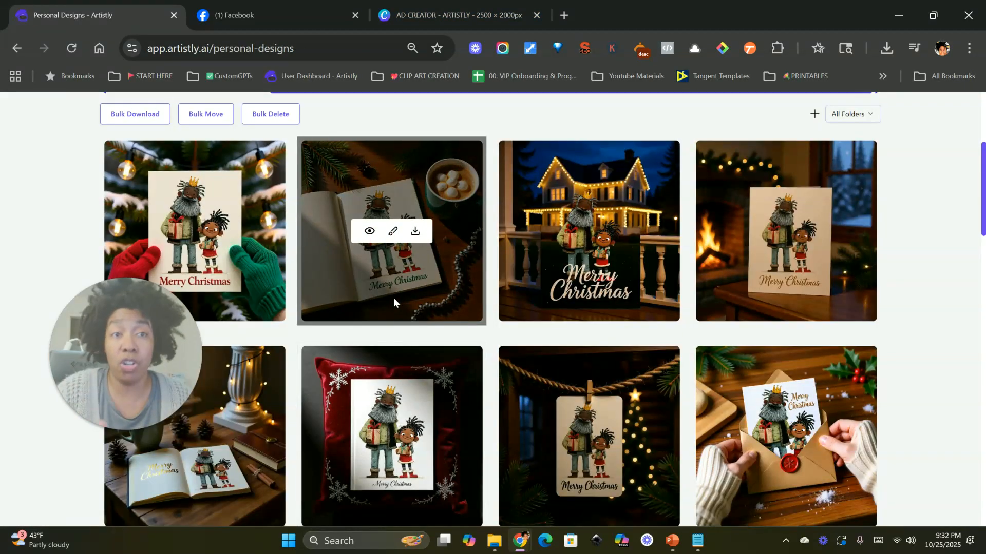